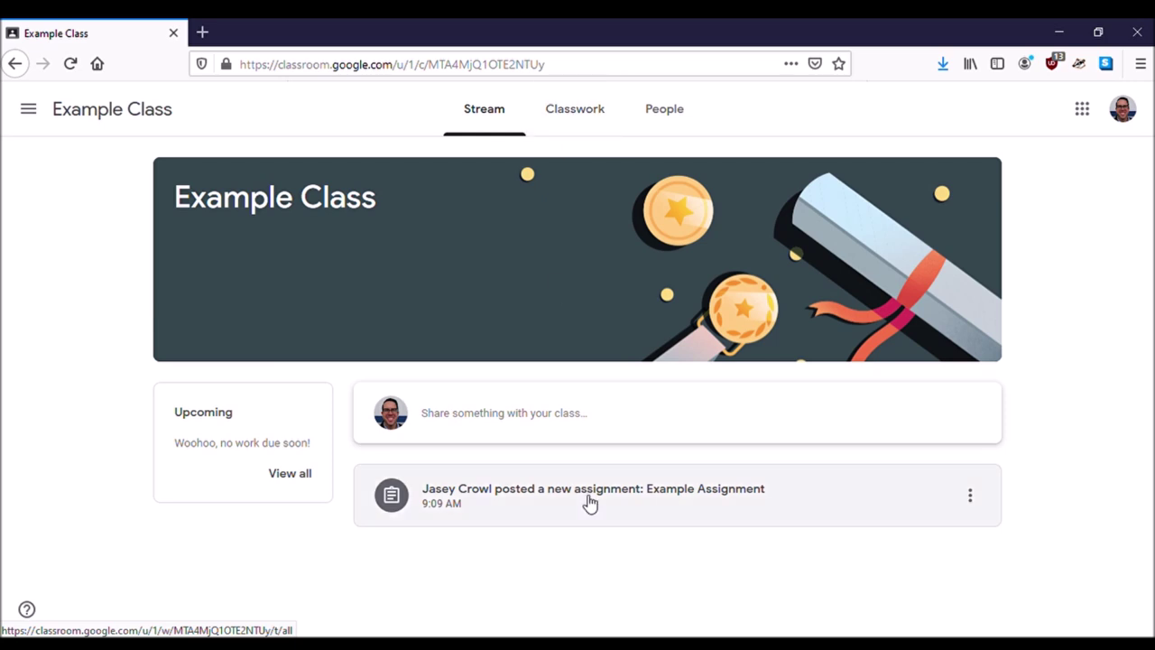
Step: Open the full details of Example Assignment from the class's classwork list
{"action": "left_click", "coordinate": [814, 499]}
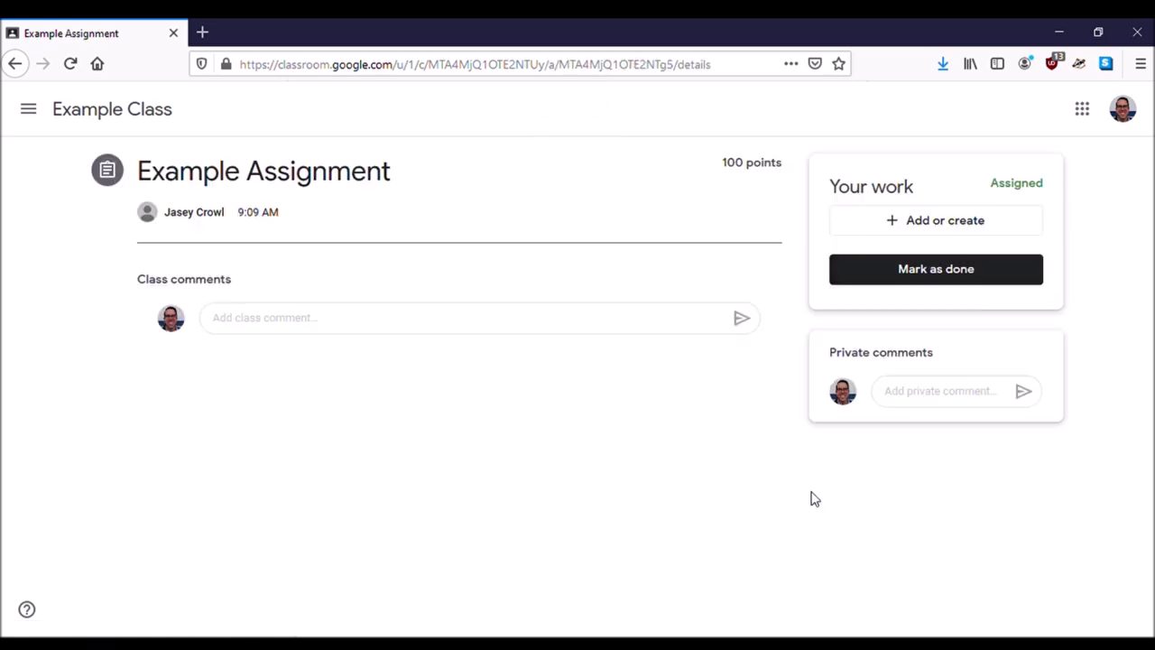
{"action": "left_click", "coordinate": [14, 71]}
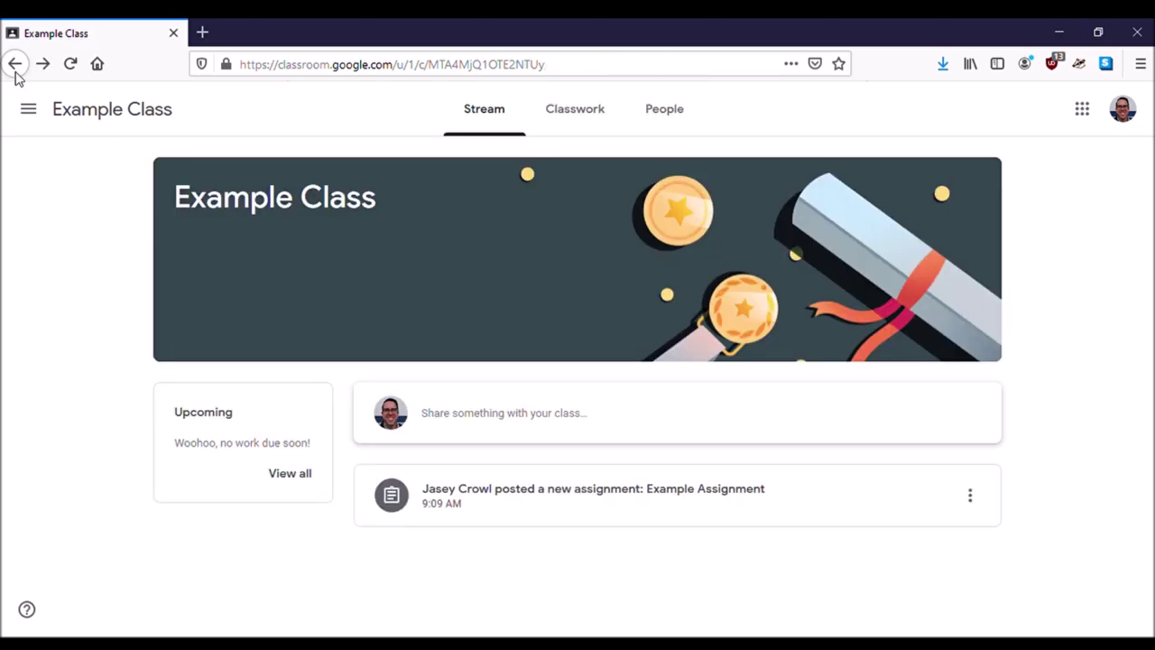
{"action": "left_click", "coordinate": [564, 120]}
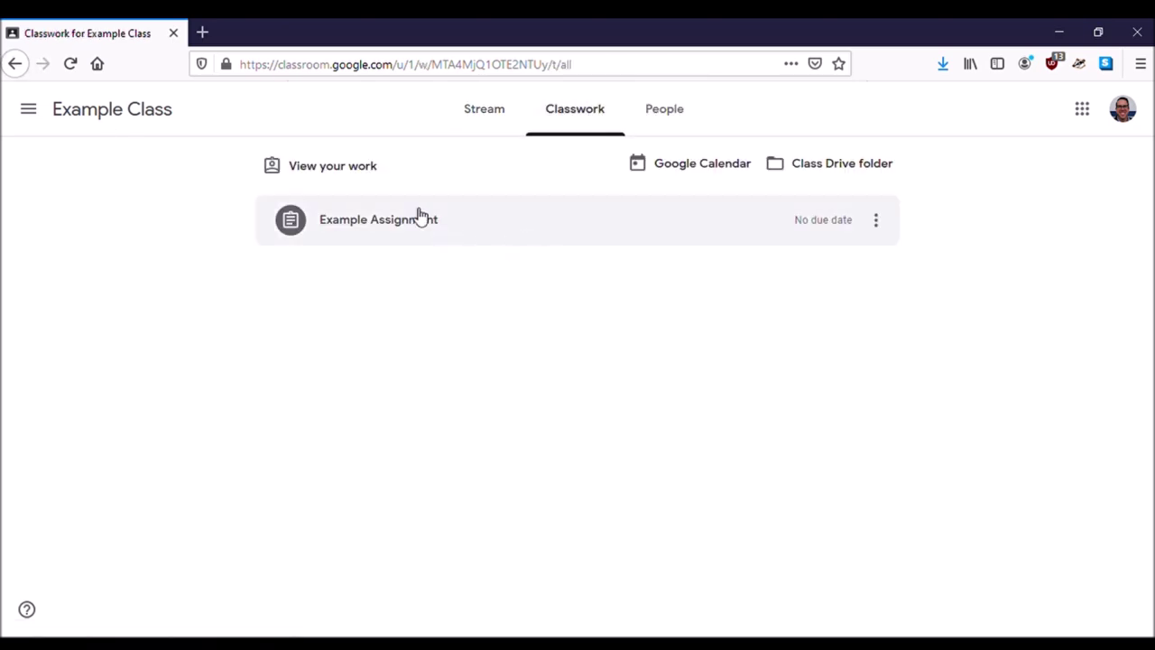
{"action": "left_click", "coordinate": [490, 226]}
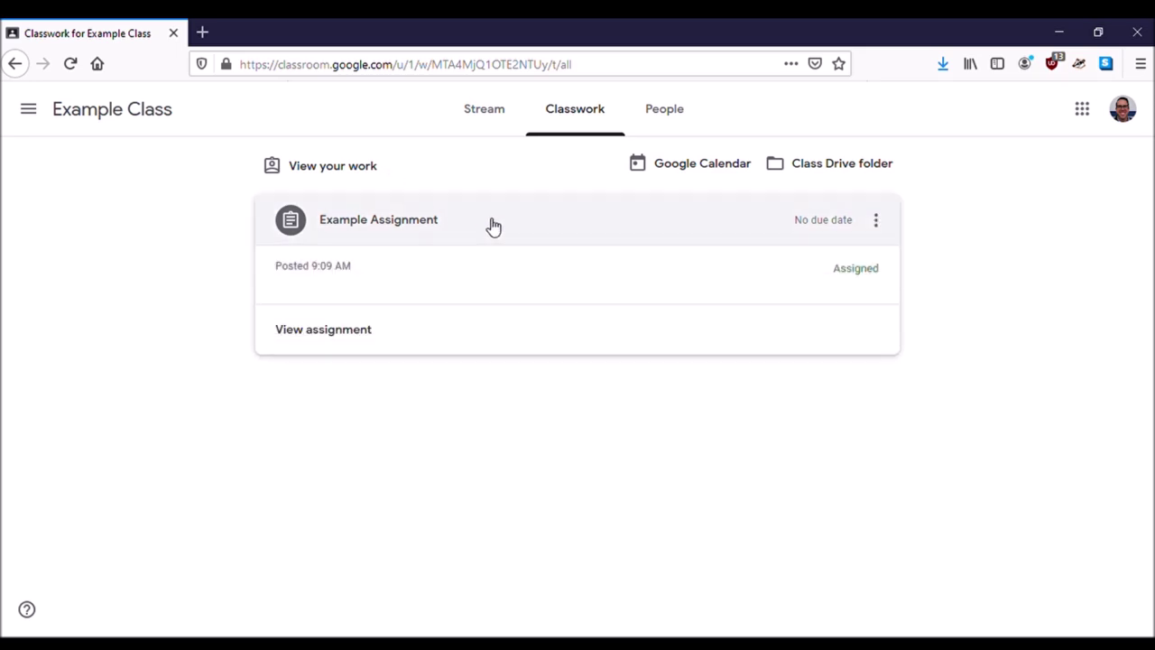
{"action": "left_click", "coordinate": [330, 341]}
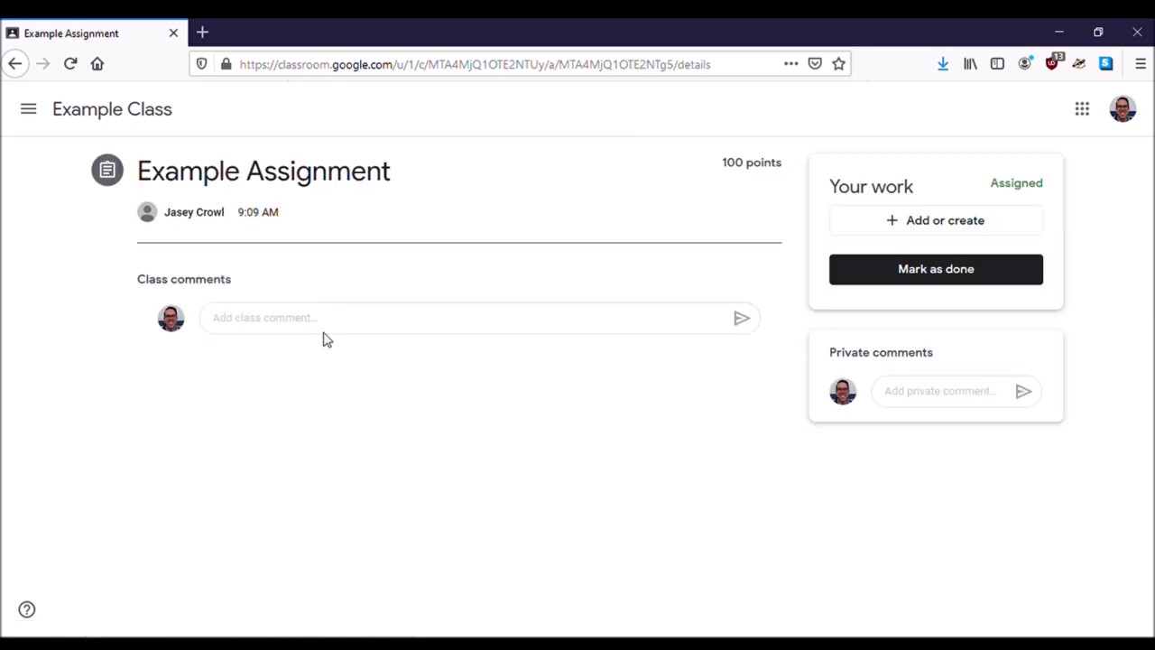
Step: Upload earth science ch01.pdf from the device and attach it to the work for Example Assignment
{"action": "left_click", "coordinate": [932, 233]}
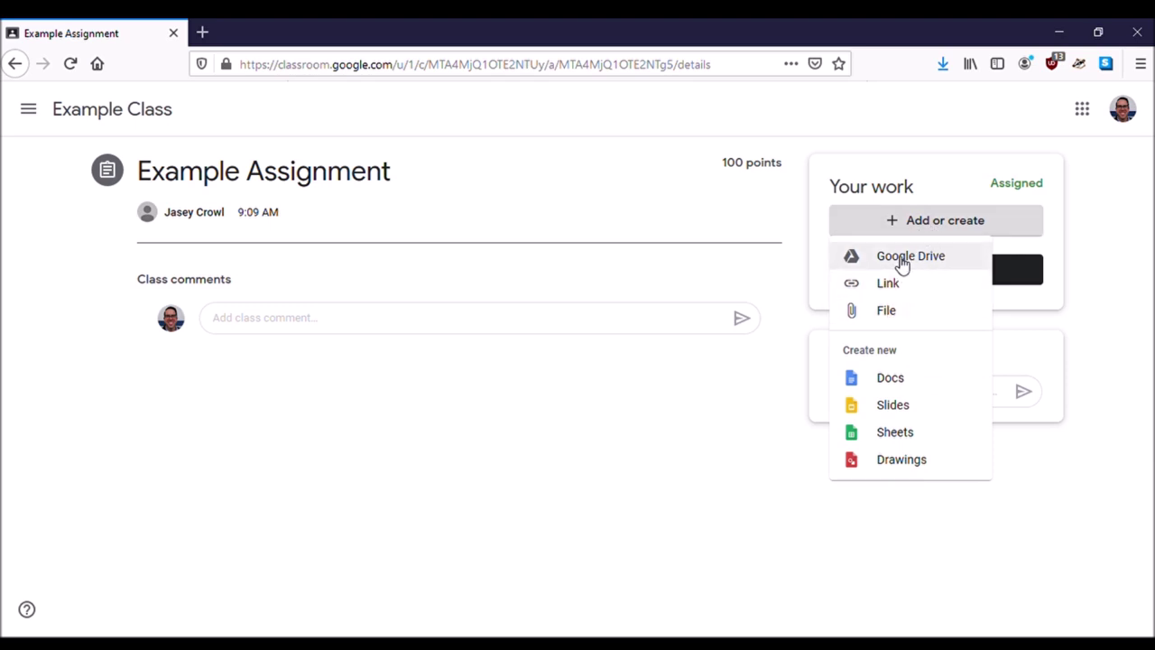
{"action": "left_click", "coordinate": [888, 316]}
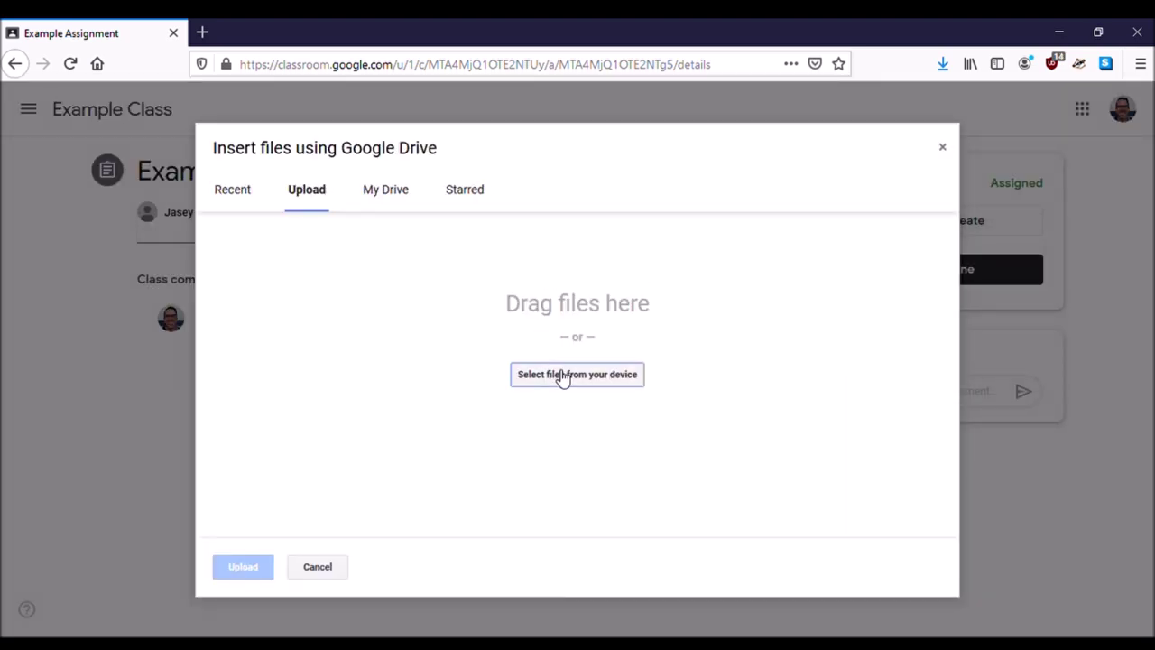
{"action": "left_click", "coordinate": [562, 376]}
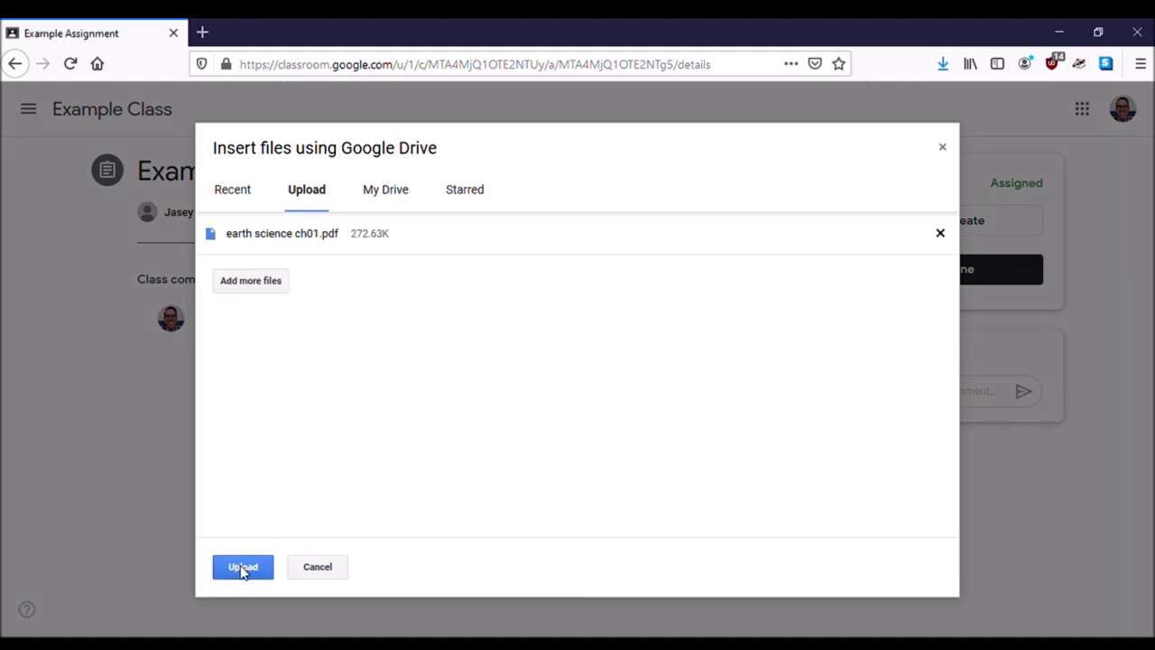
{"action": "left_click", "coordinate": [242, 568]}
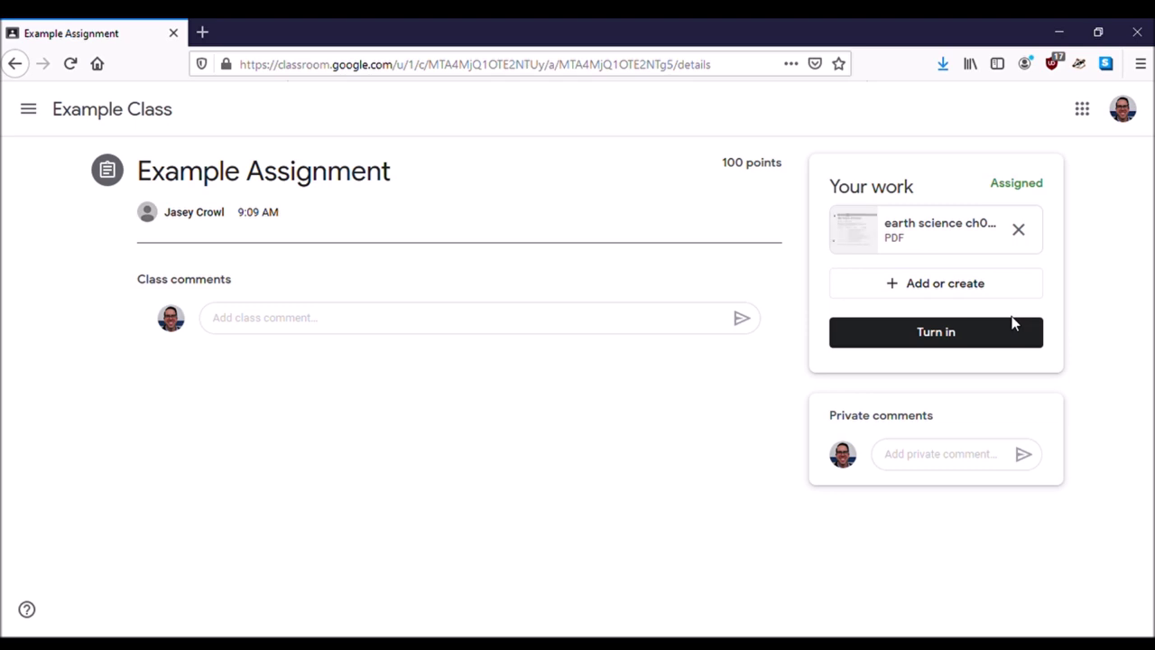
{"action": "left_click", "coordinate": [938, 287]}
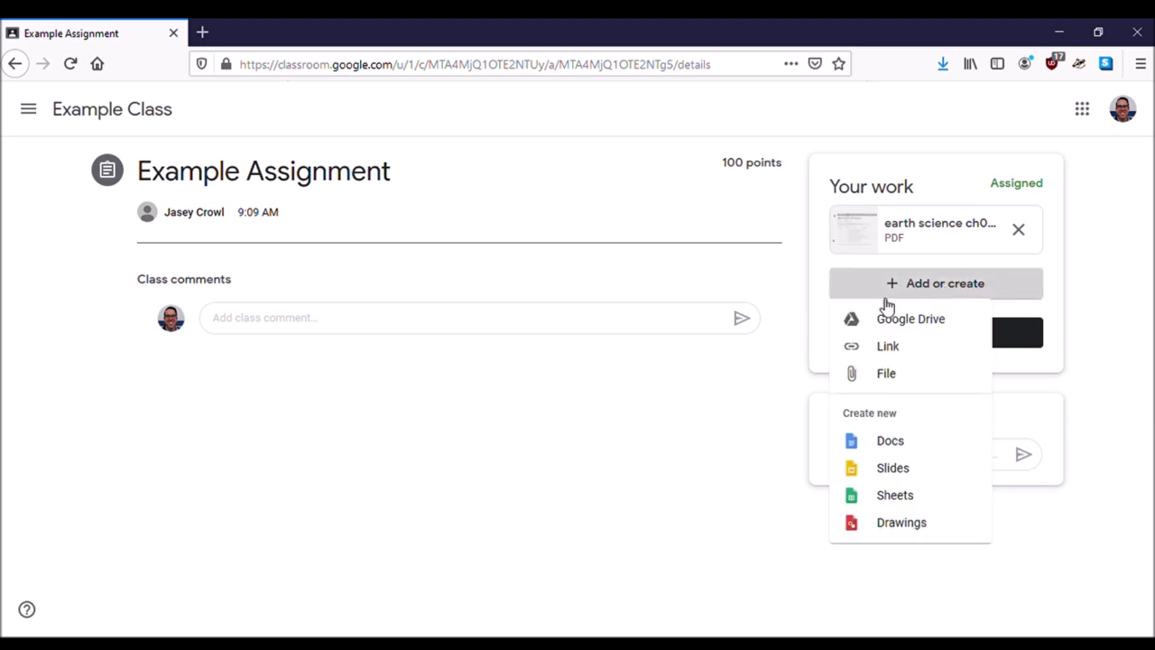
{"action": "left_click", "coordinate": [902, 325]}
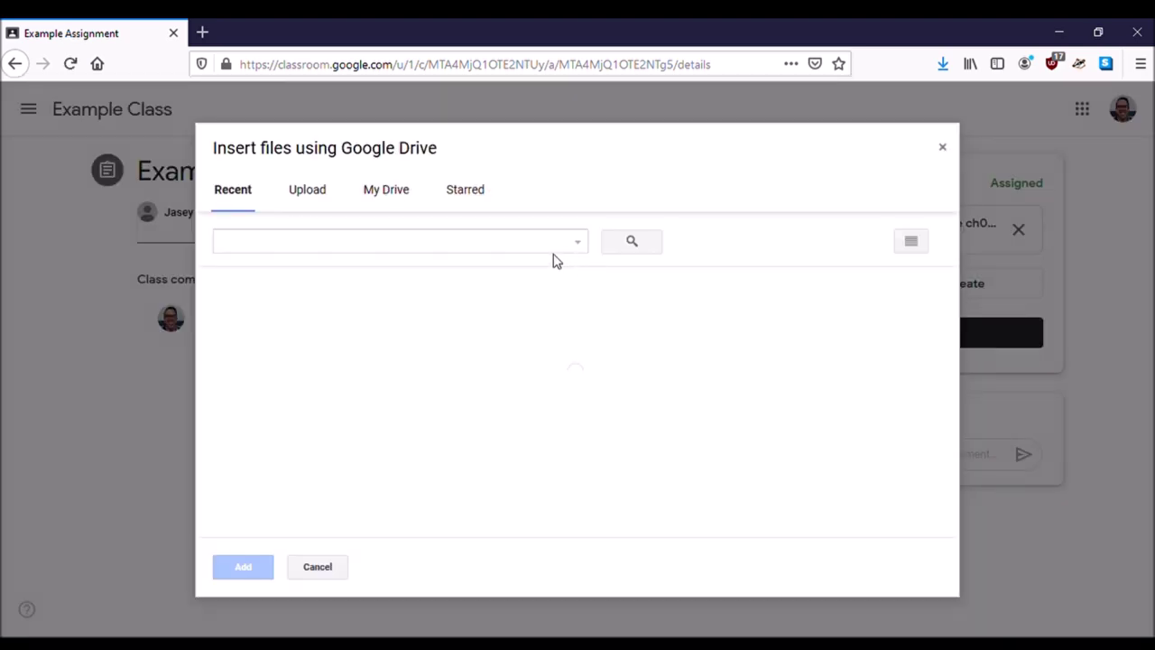
{"action": "left_click", "coordinate": [317, 197]}
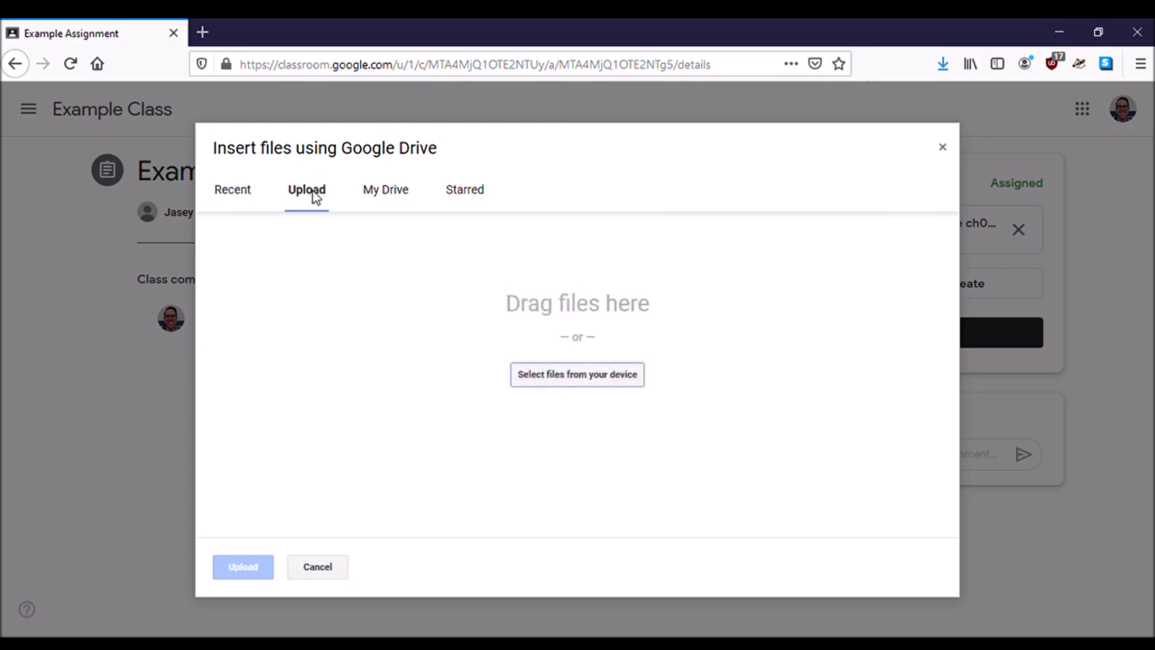
{"action": "left_click", "coordinate": [382, 200]}
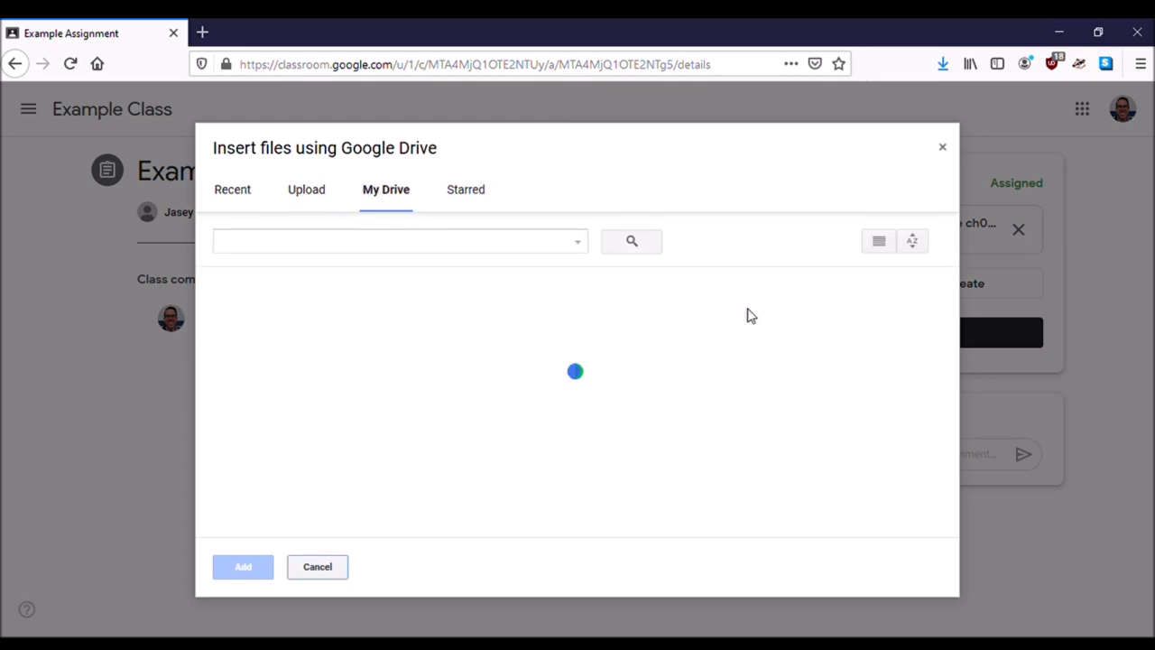
{"action": "left_click", "coordinate": [942, 147]}
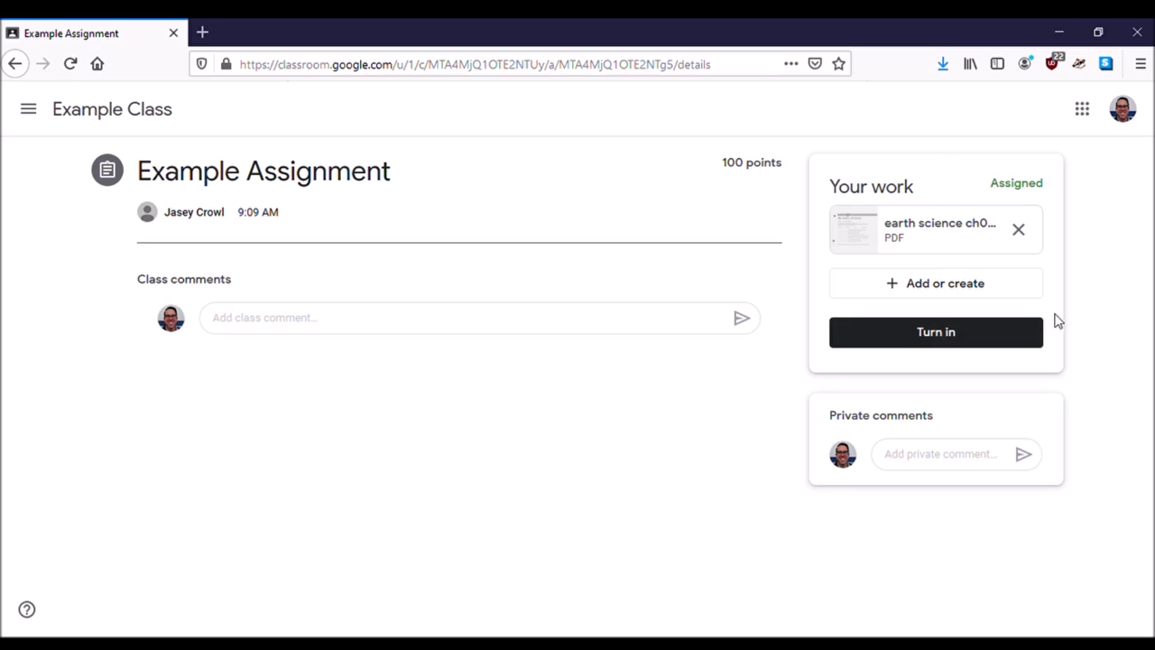
Step: Turn in the work with earth science ch01.pdf and check the assignment's submission status in the classwork list
{"action": "left_click", "coordinate": [941, 337]}
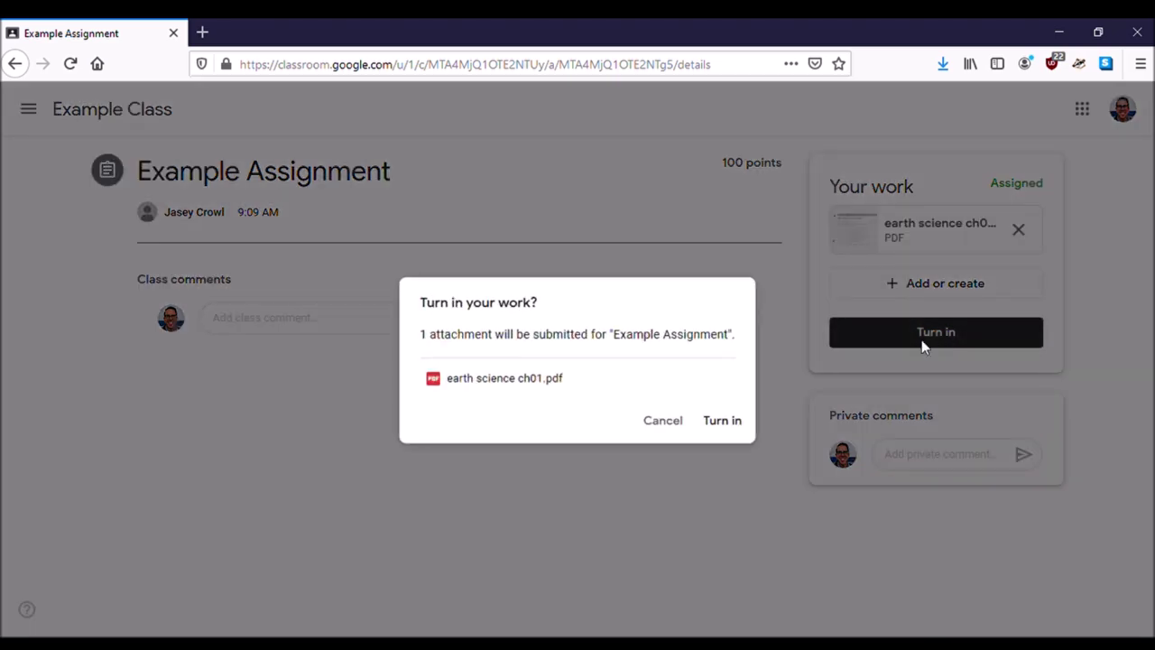
{"action": "left_click", "coordinate": [722, 423]}
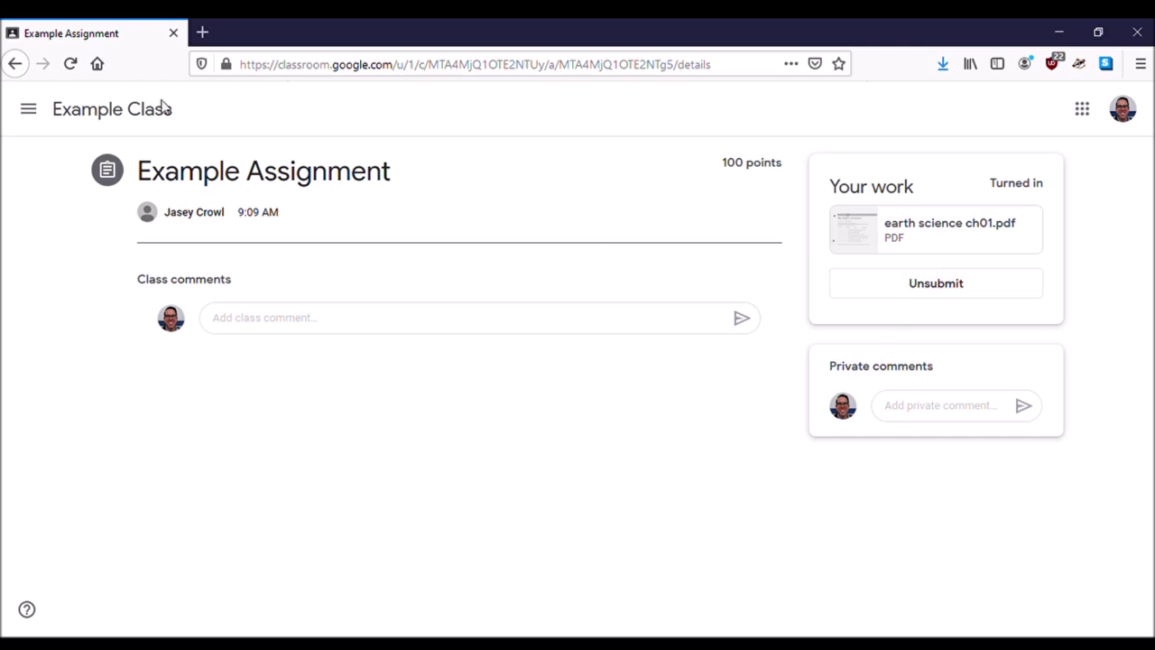
{"action": "left_click", "coordinate": [115, 109]}
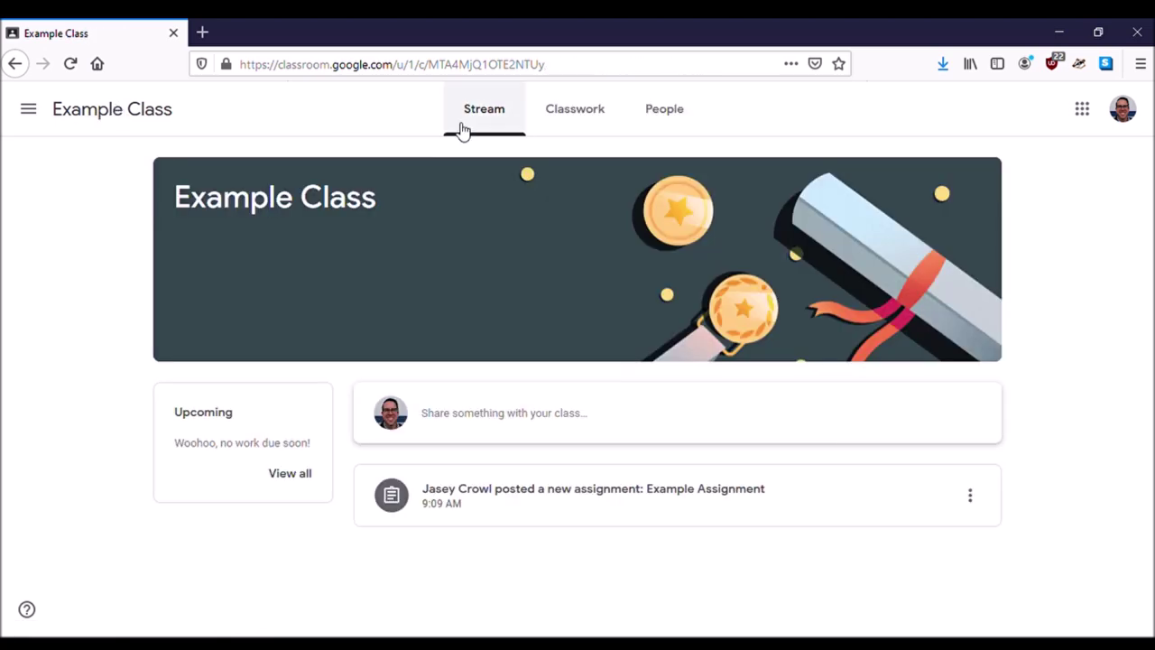
{"action": "left_click", "coordinate": [538, 132]}
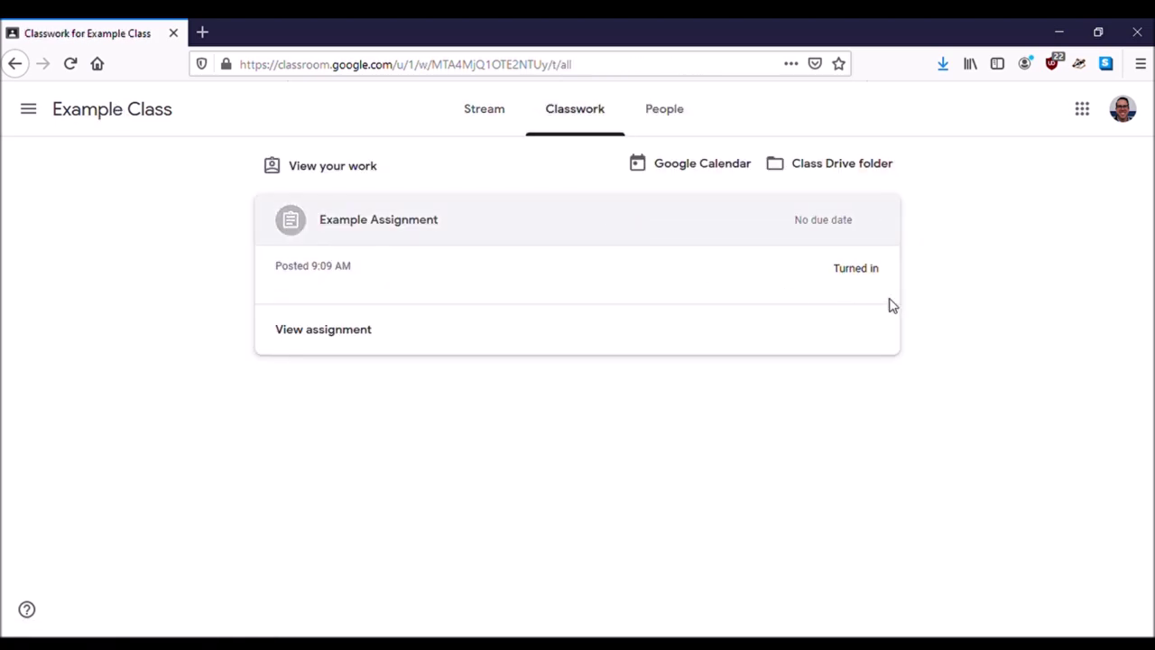
{"action": "left_click", "coordinate": [588, 233]}
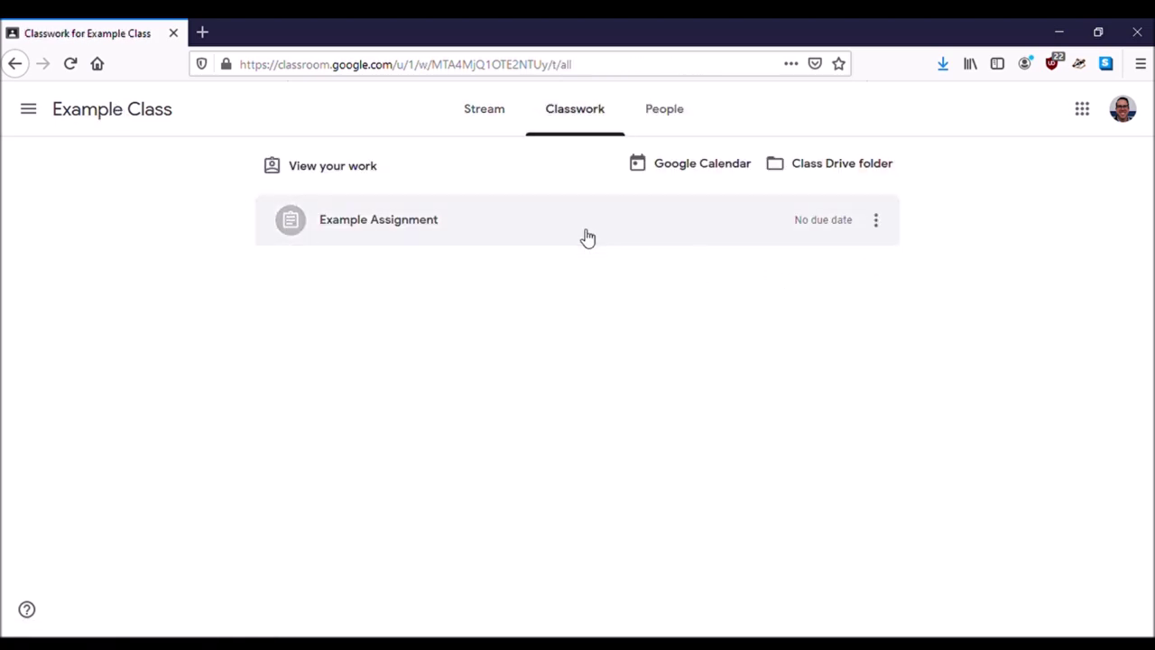
{"action": "left_click", "coordinate": [588, 233]}
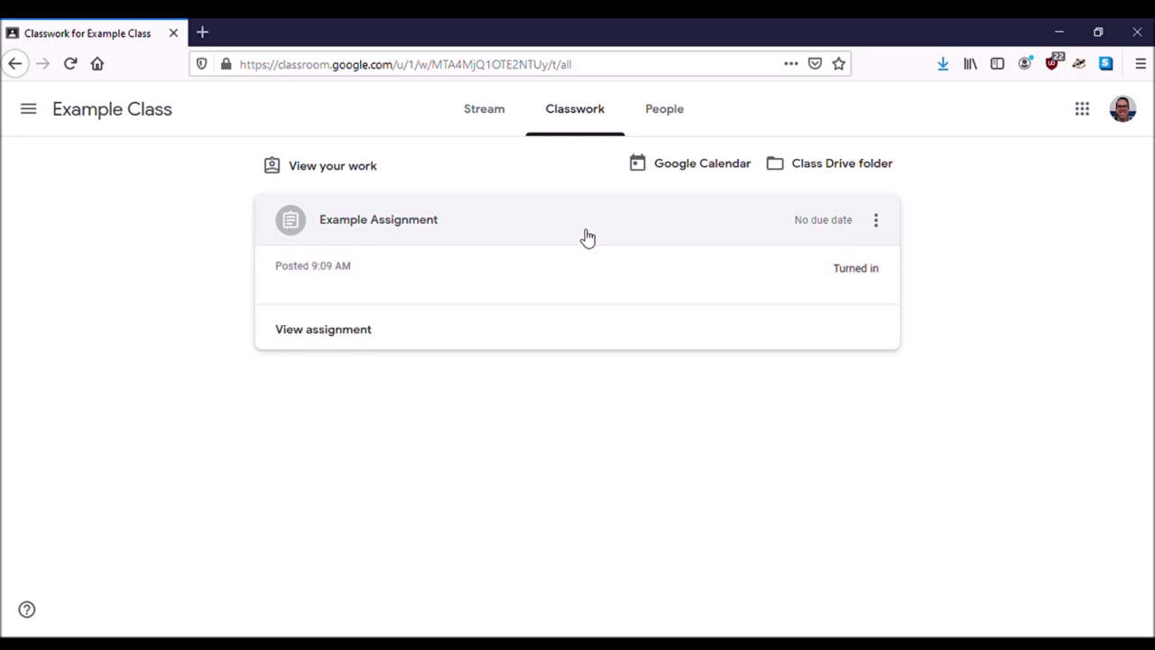
Step: Unsubmit the work for Example Assignment and remove the attached earth science ch01.pdf
{"action": "left_click", "coordinate": [340, 329]}
{"action": "left_click", "coordinate": [936, 287]}
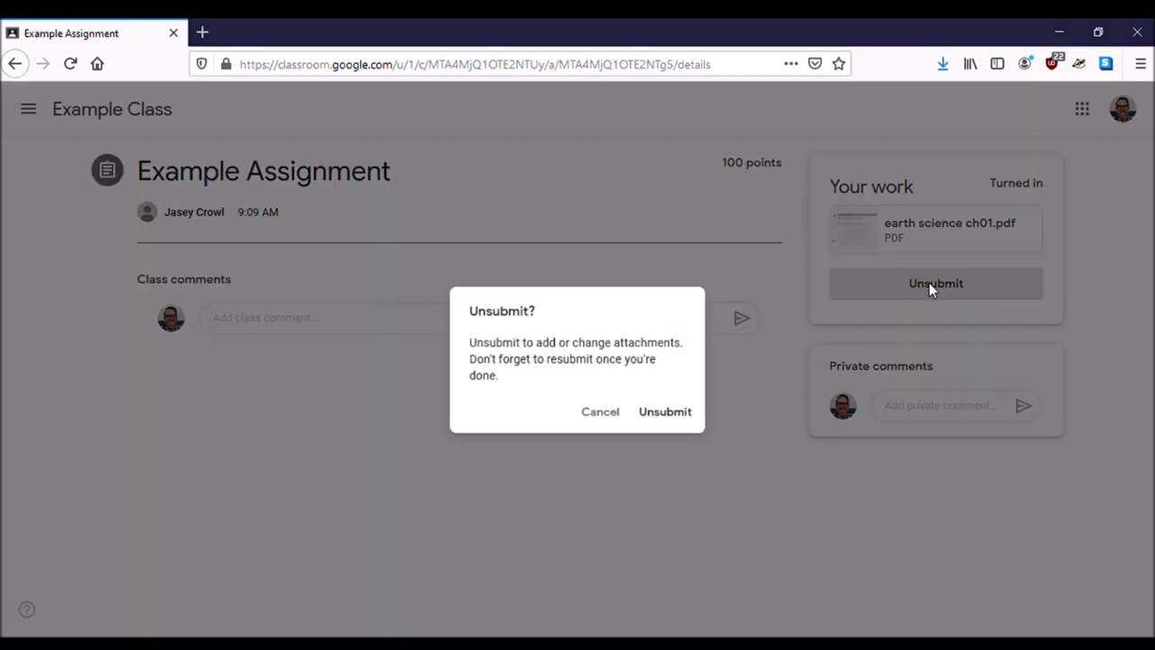
{"action": "left_click", "coordinate": [668, 413]}
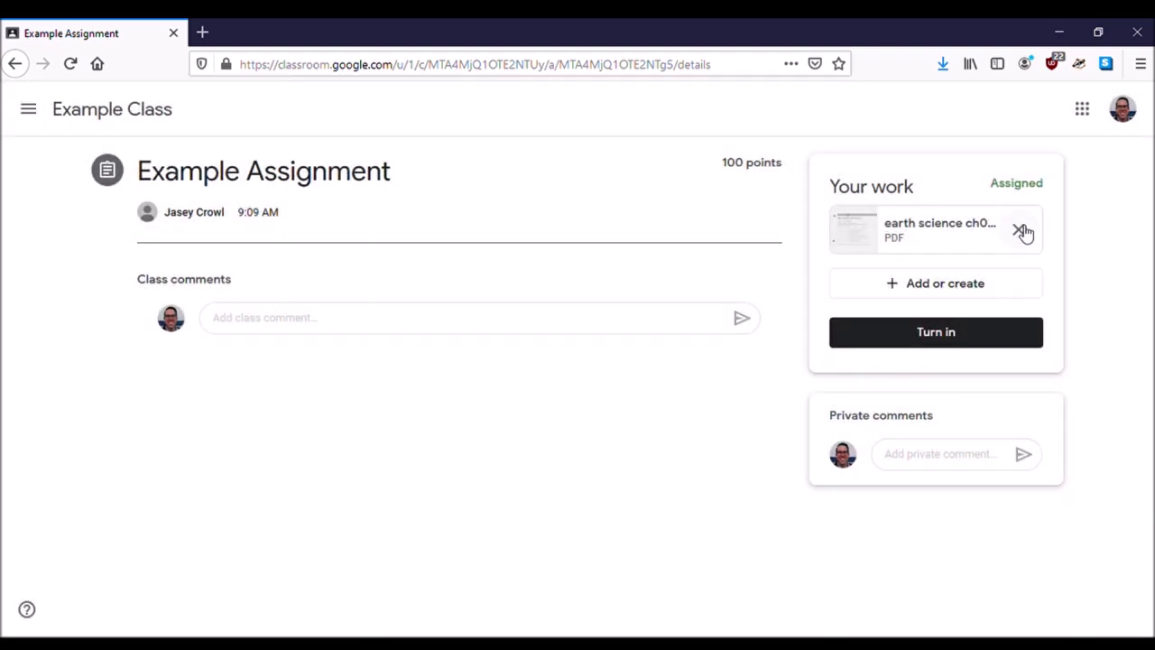
{"action": "left_click", "coordinate": [1020, 231]}
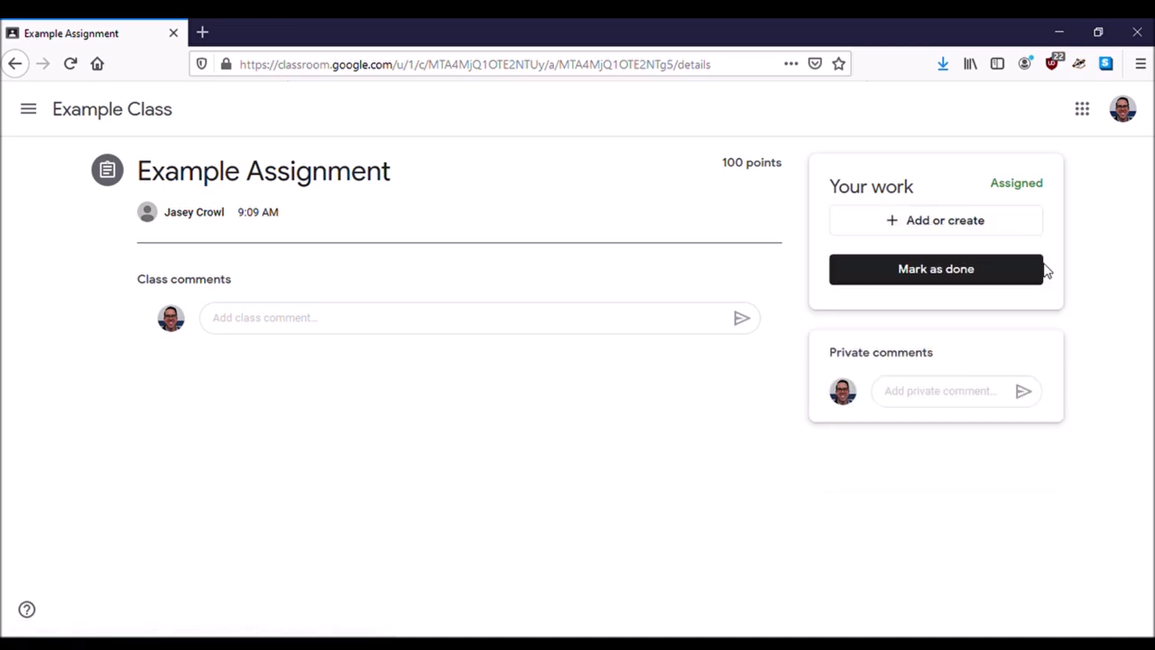
Step: Upload earth science ch02.pdf from the device as the new attachment for Example Assignment
{"action": "left_click", "coordinate": [948, 227]}
{"action": "left_click", "coordinate": [883, 320]}
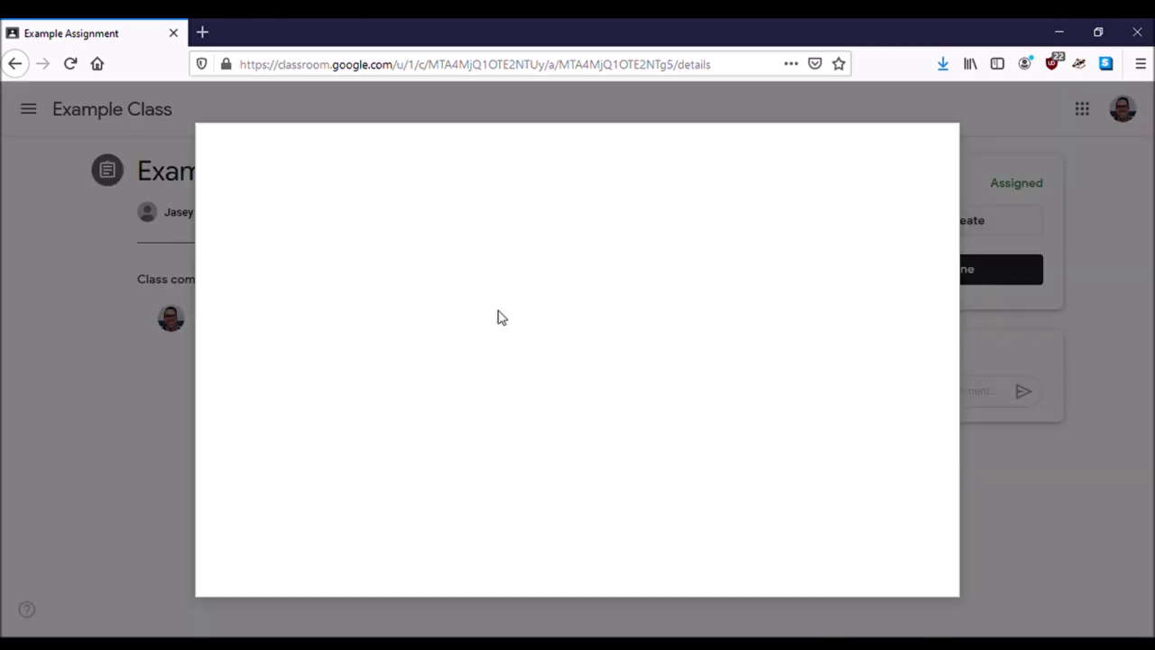
{"action": "left_click", "coordinate": [539, 374]}
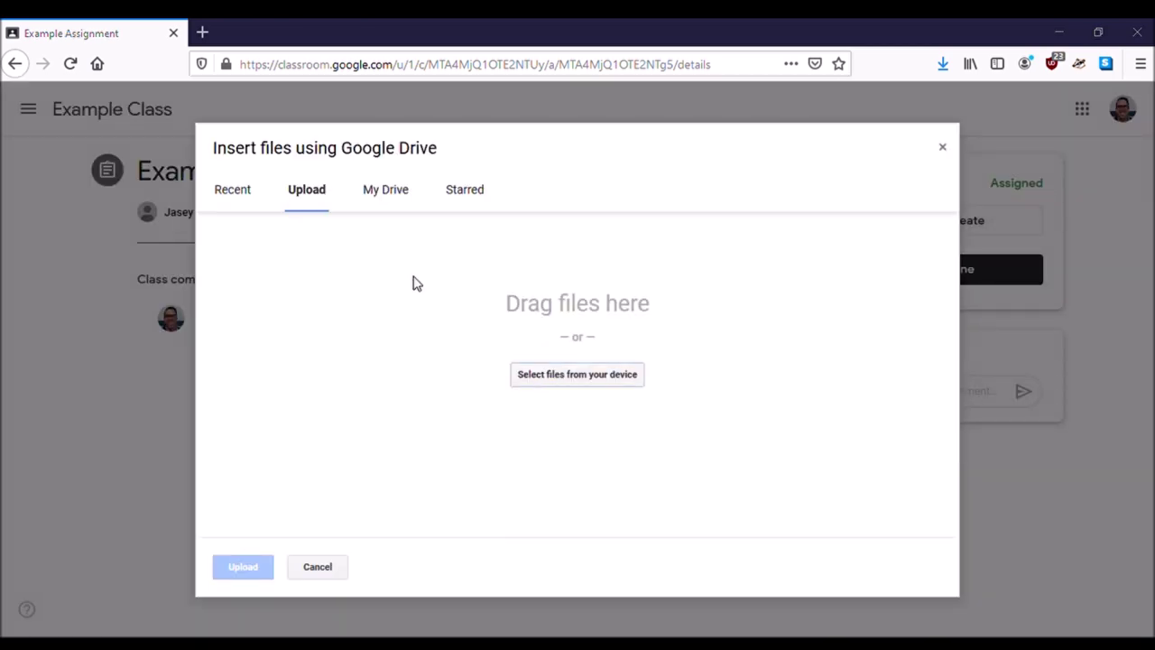
{"action": "double_click", "coordinate": [315, 245]}
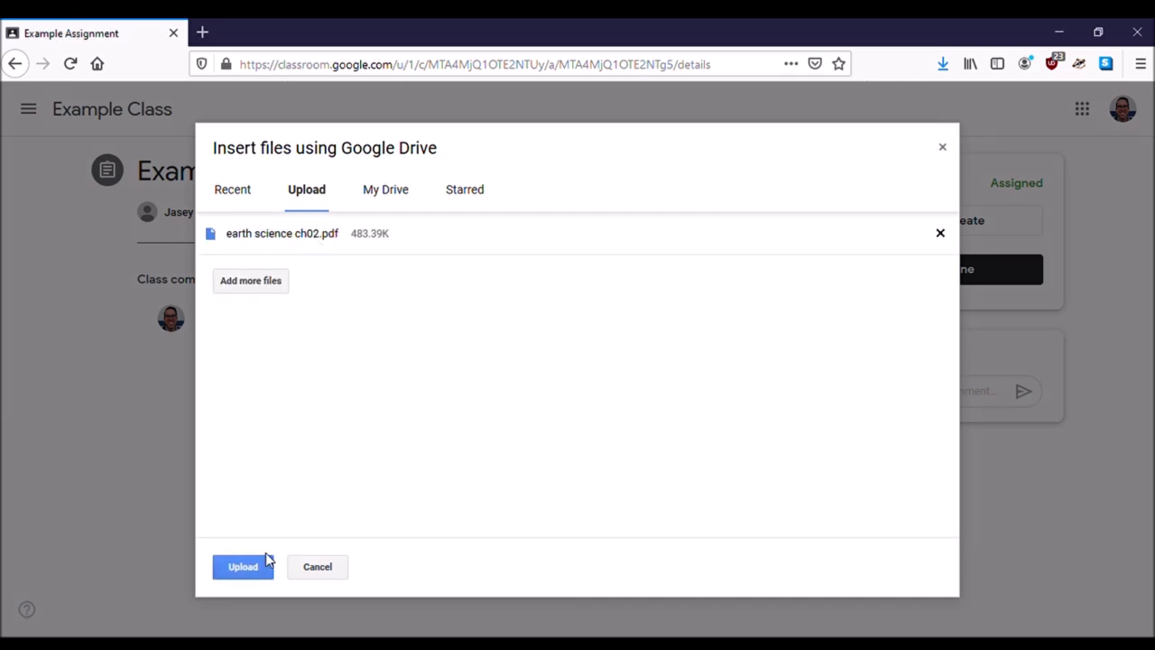
{"action": "left_click", "coordinate": [242, 566]}
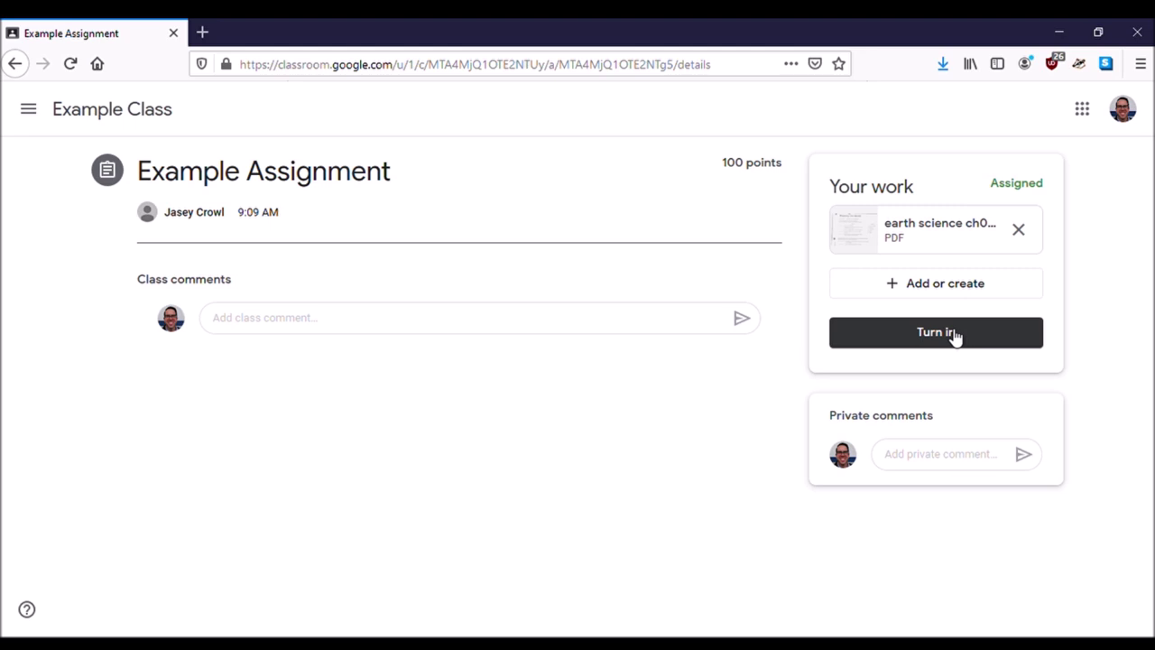
Step: Post the class comment "Resubmitted." on Example Assignment
{"action": "left_click", "coordinate": [509, 329]}
{"action": "type", "text": "Resubmitted."}
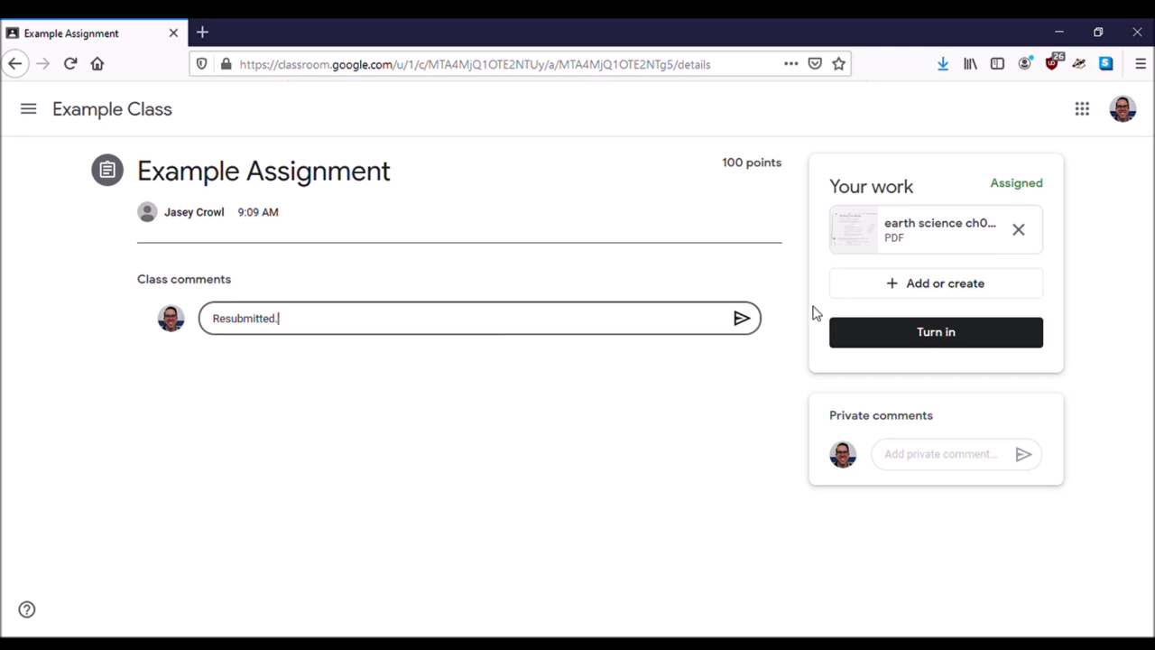
{"action": "left_click", "coordinate": [742, 321]}
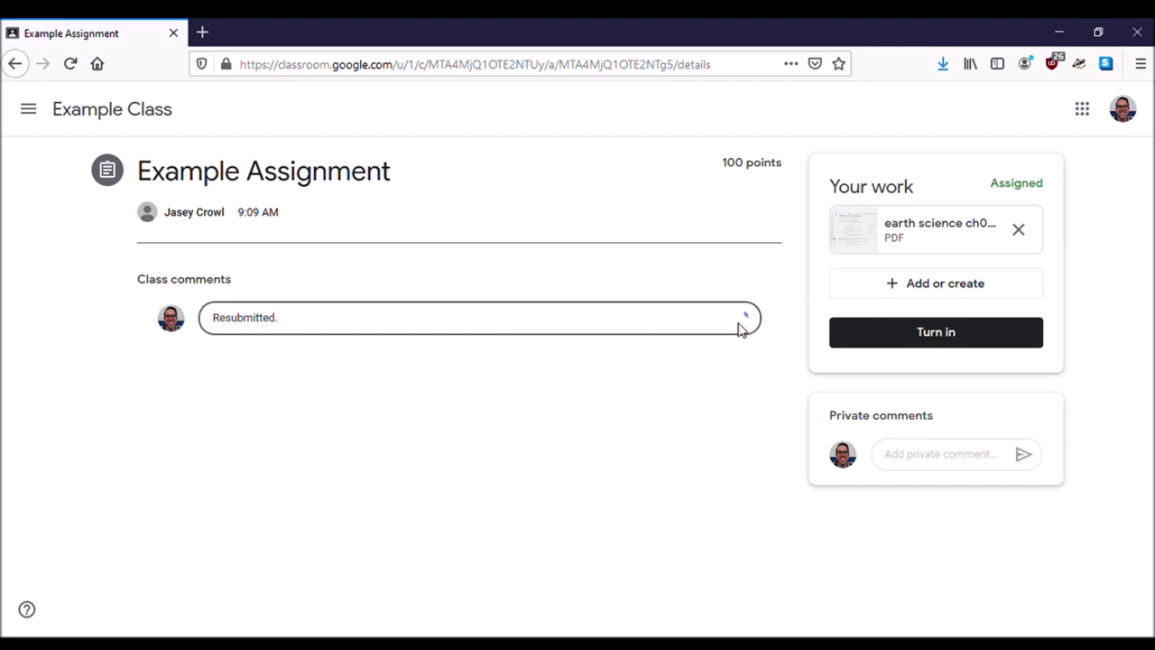
Step: Turn in the work with earth science ch02.pdf and check the assignment's status and comments in the classwork list
{"action": "left_click", "coordinate": [935, 334]}
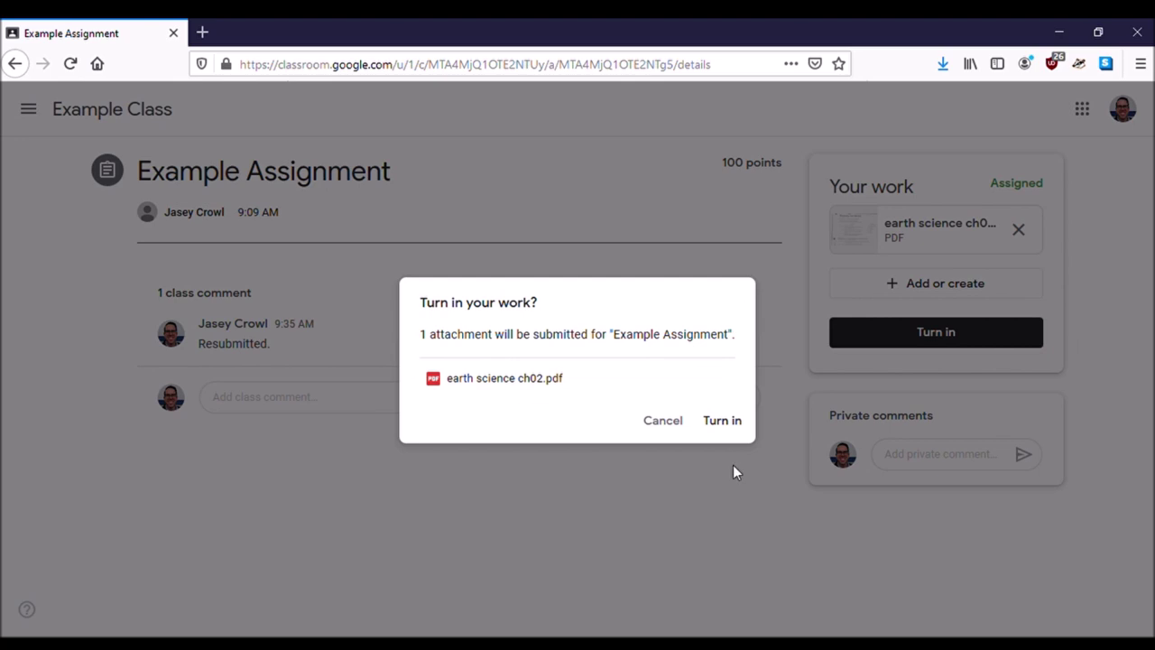
{"action": "left_click", "coordinate": [722, 420]}
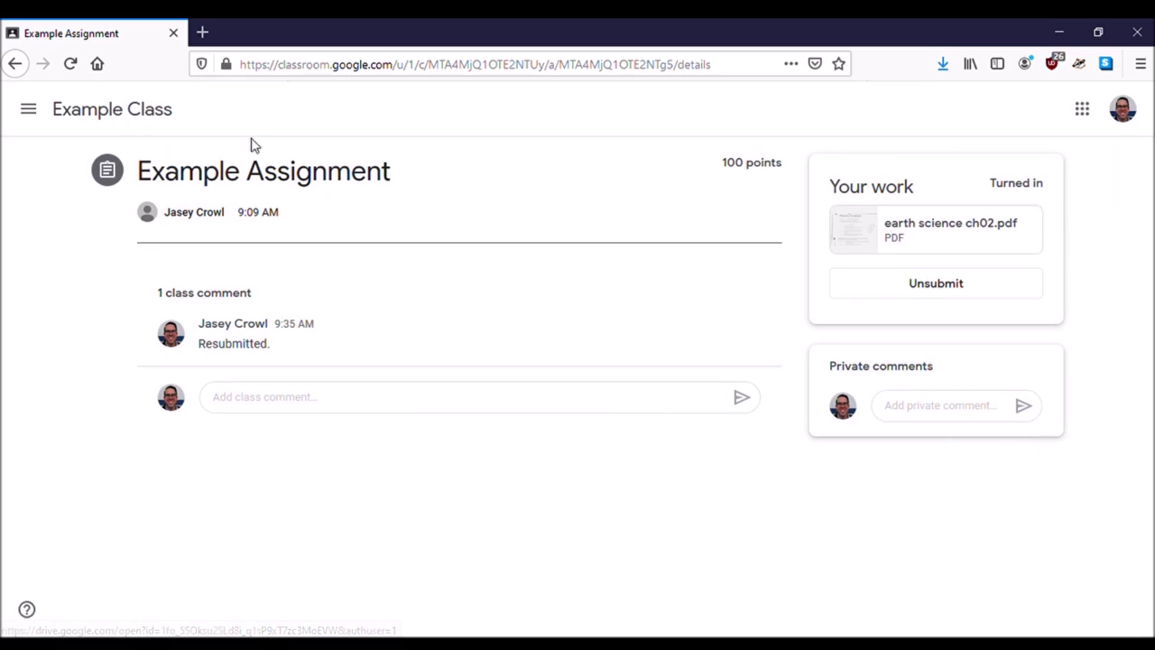
{"action": "left_click", "coordinate": [147, 122]}
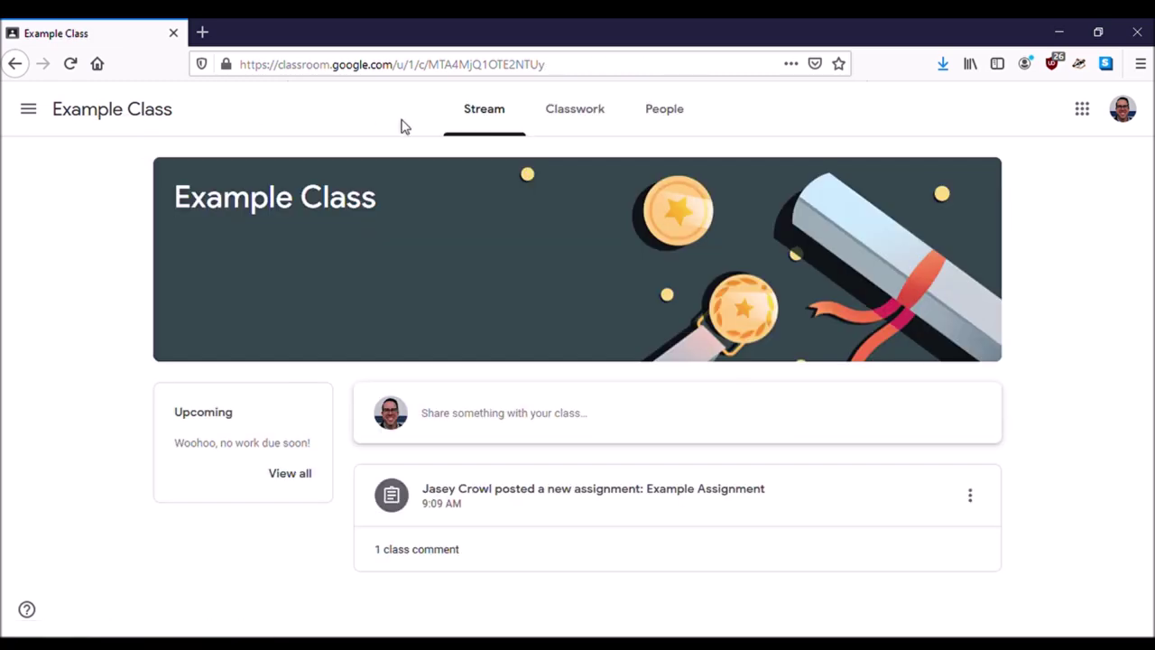
{"action": "left_click", "coordinate": [591, 118]}
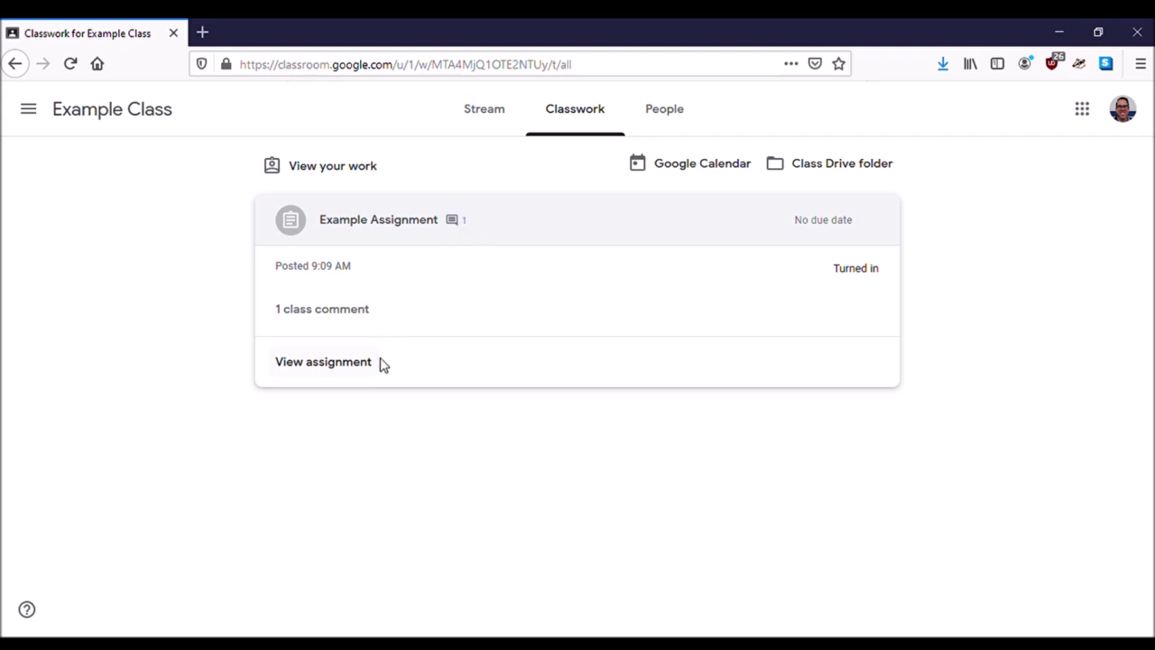
{"action": "left_click", "coordinate": [454, 224]}
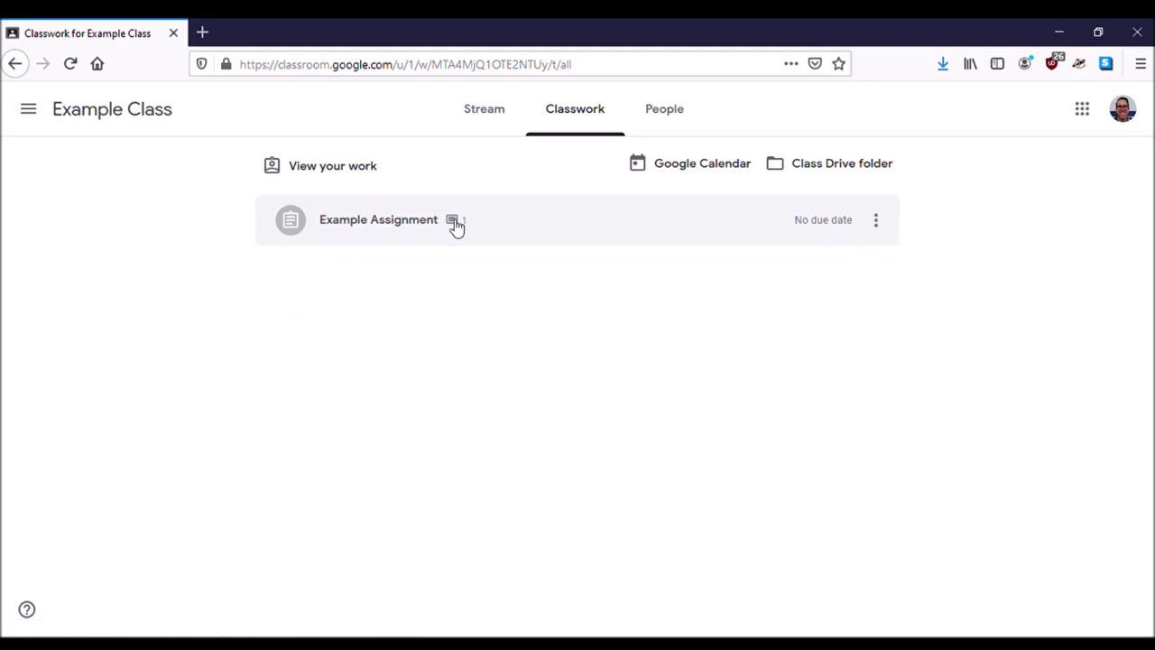
{"action": "left_click", "coordinate": [454, 224]}
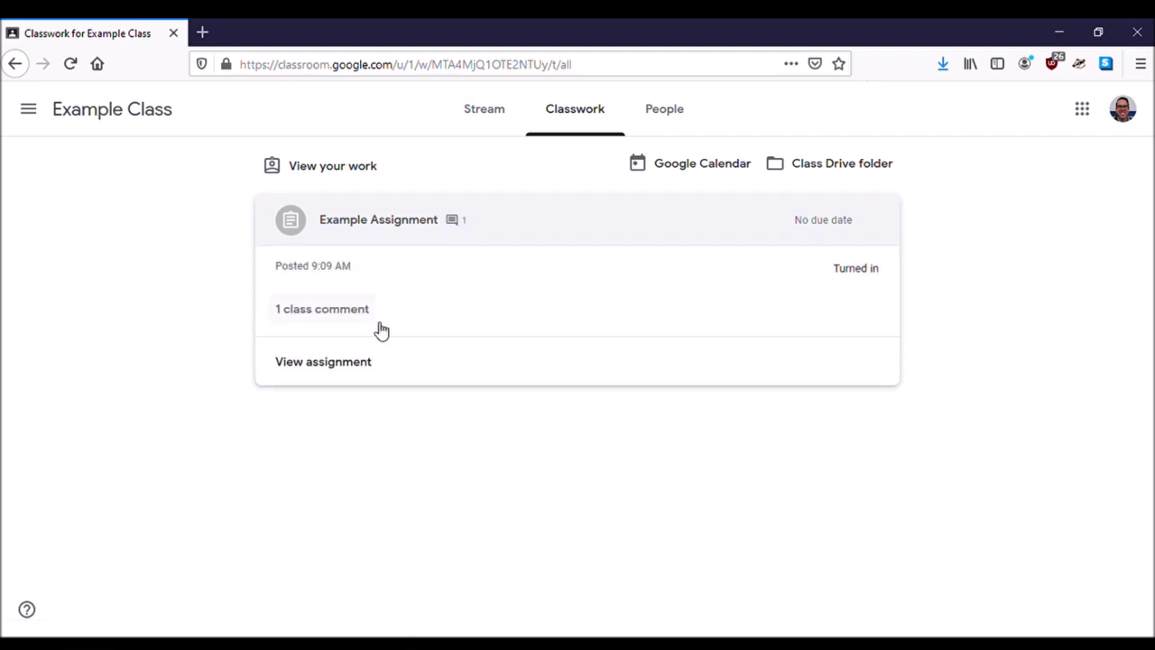
Step: Check the class comments on Example Assignment in the classwork list and unsubmit its turned-in work
{"action": "left_click", "coordinate": [330, 309]}
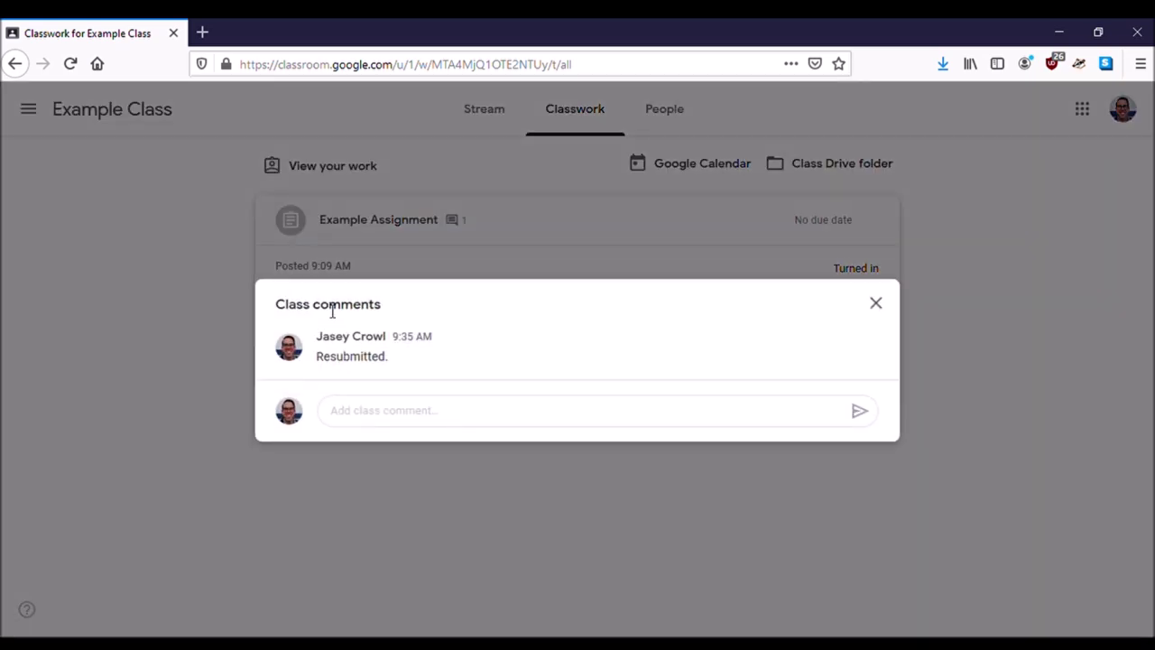
{"action": "left_click", "coordinate": [875, 303]}
{"action": "left_click", "coordinate": [327, 368]}
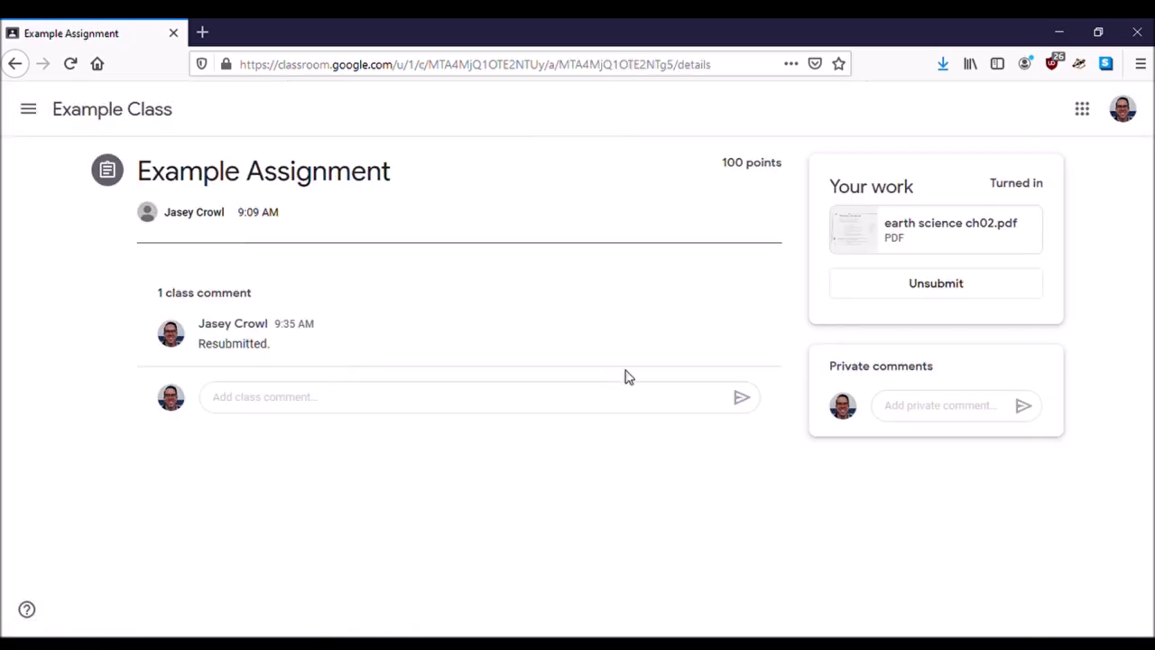
{"action": "left_click", "coordinate": [946, 291]}
{"action": "left_click", "coordinate": [670, 416]}
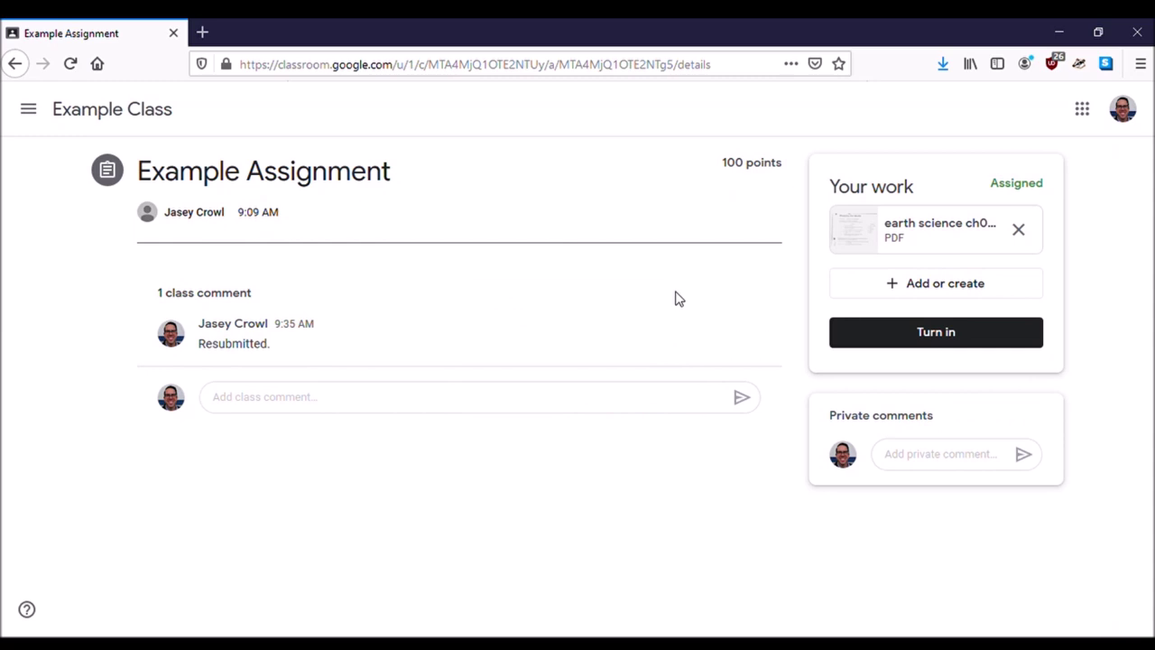
Step: Delete the class comment "Resubmitted." from Example Assignment
{"action": "left_click", "coordinate": [752, 331]}
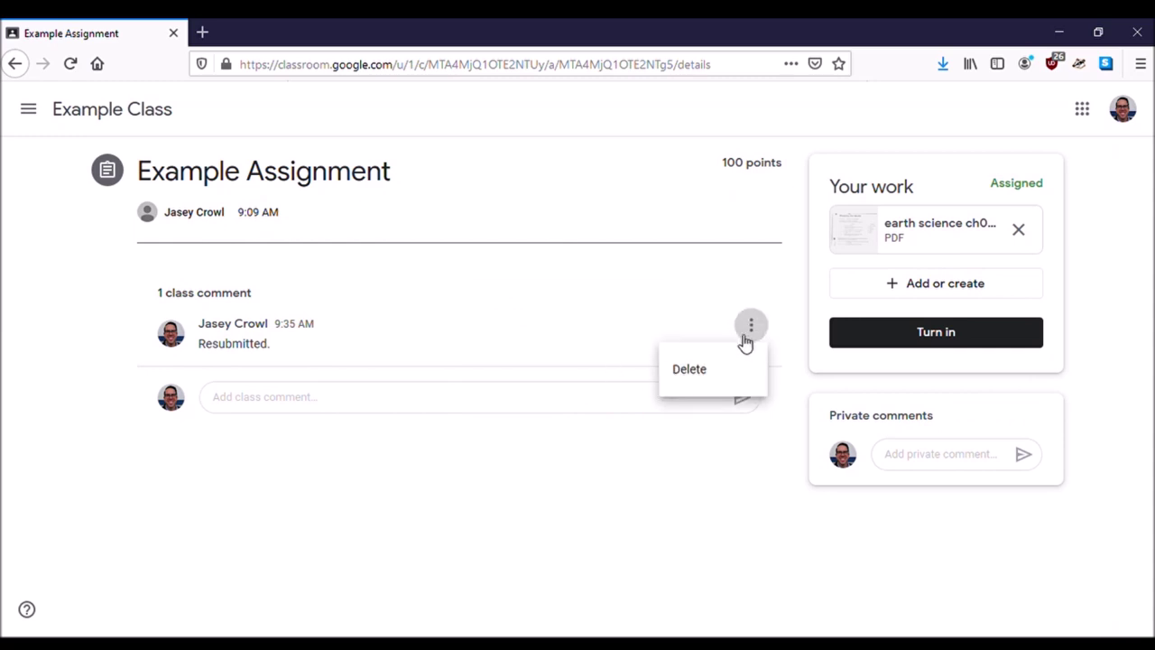
{"action": "left_click", "coordinate": [700, 377]}
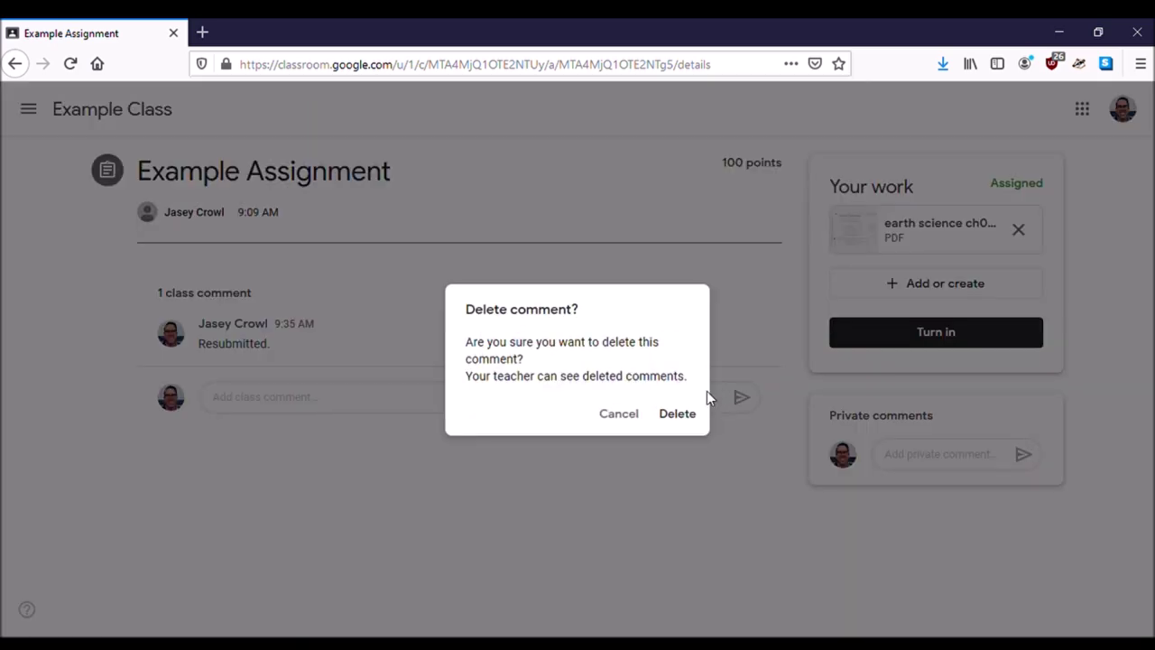
{"action": "left_click", "coordinate": [678, 417]}
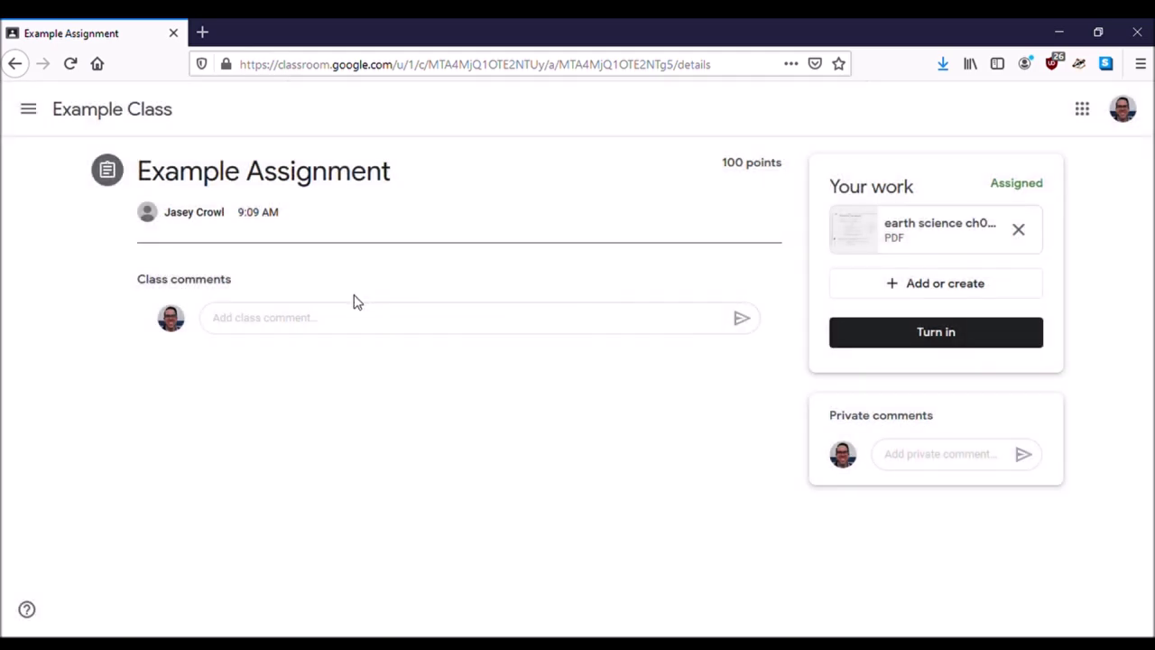
Step: Remove the attached earth science ch02.pdf from the work for Example Assignment
{"action": "left_click", "coordinate": [342, 321]}
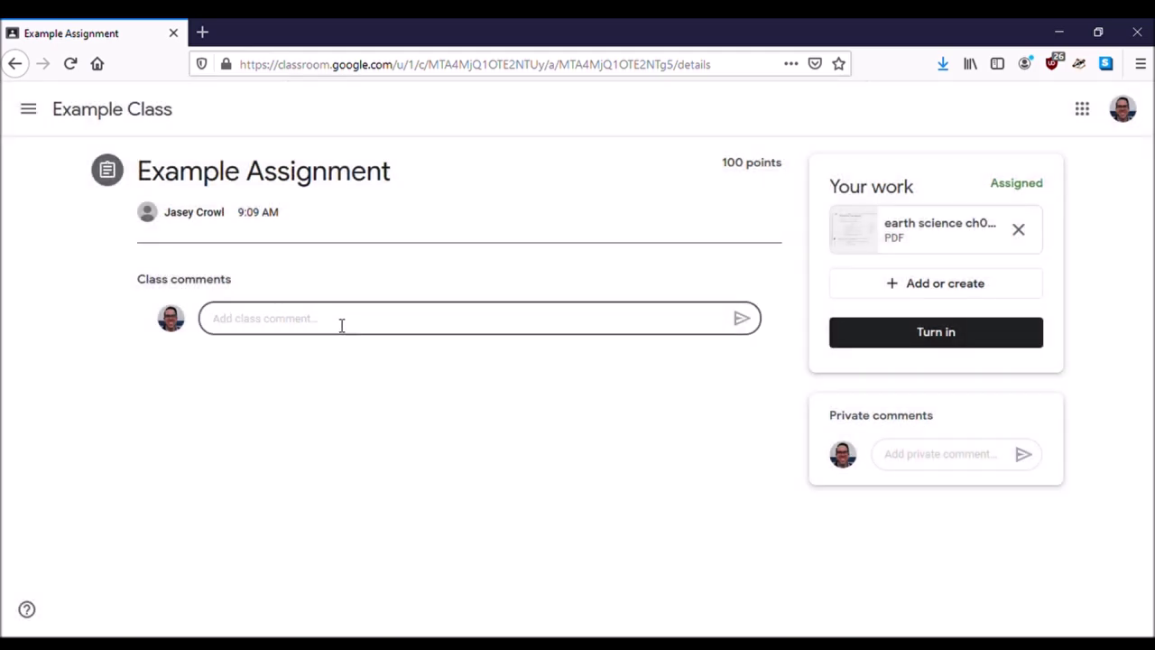
{"action": "left_click", "coordinate": [1019, 230]}
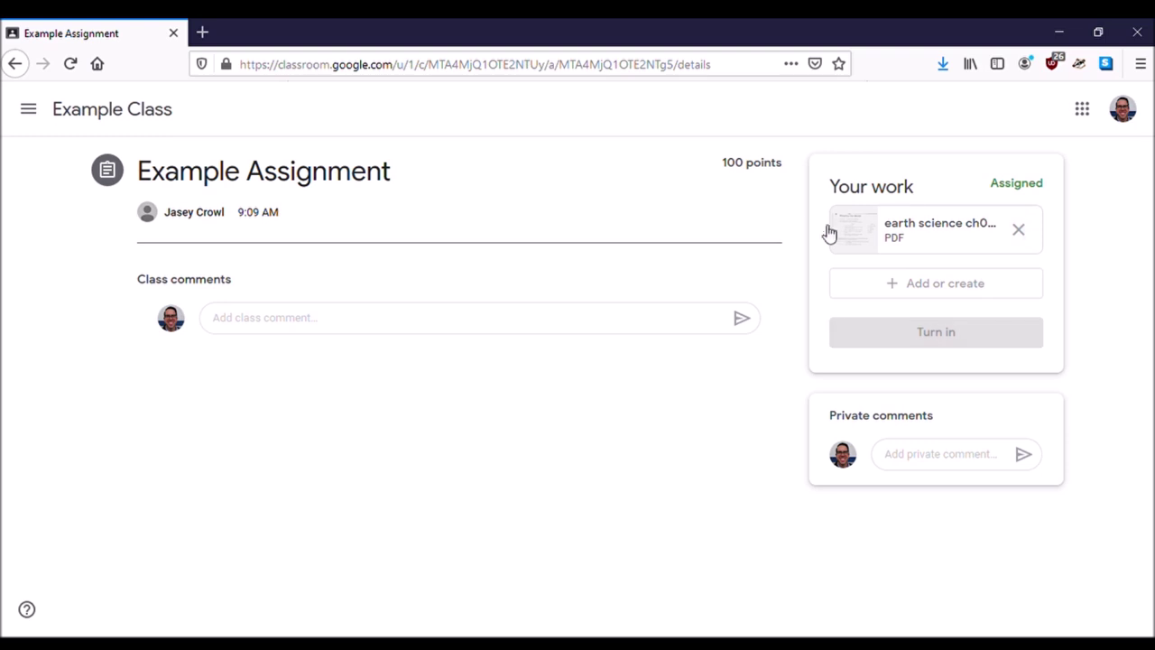
{"action": "left_click", "coordinate": [1022, 235]}
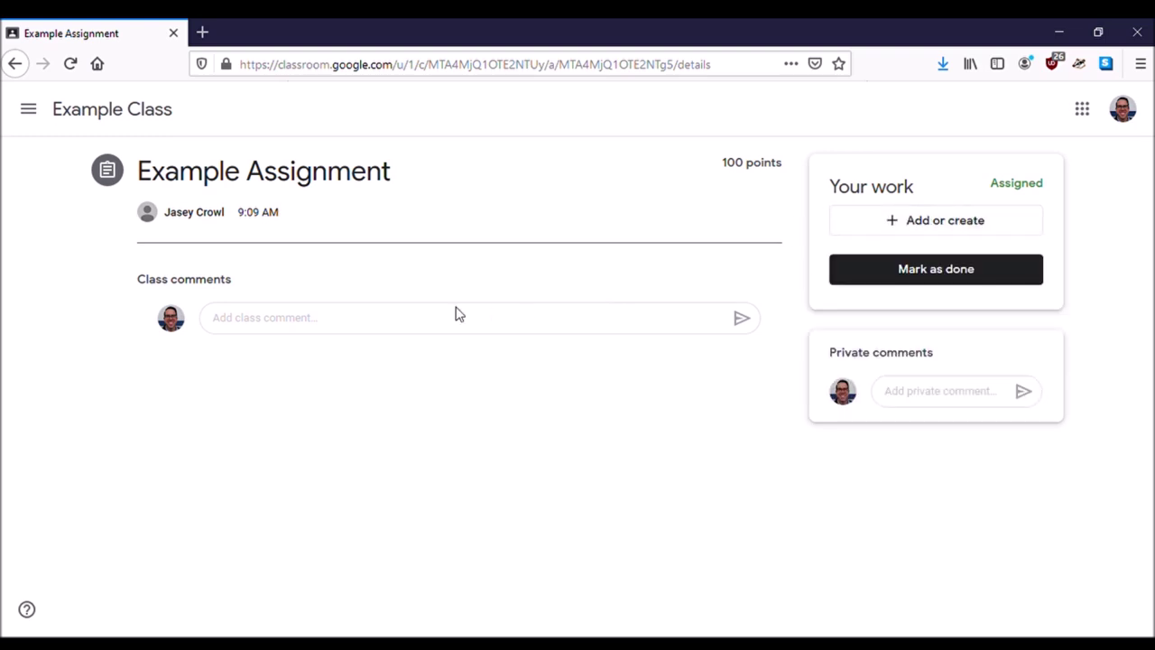
Step: Post the class comment "Just a comment, nothing to turn in?" on Example Assignment
{"action": "left_click", "coordinate": [434, 330]}
{"action": "type", "text": "J"}
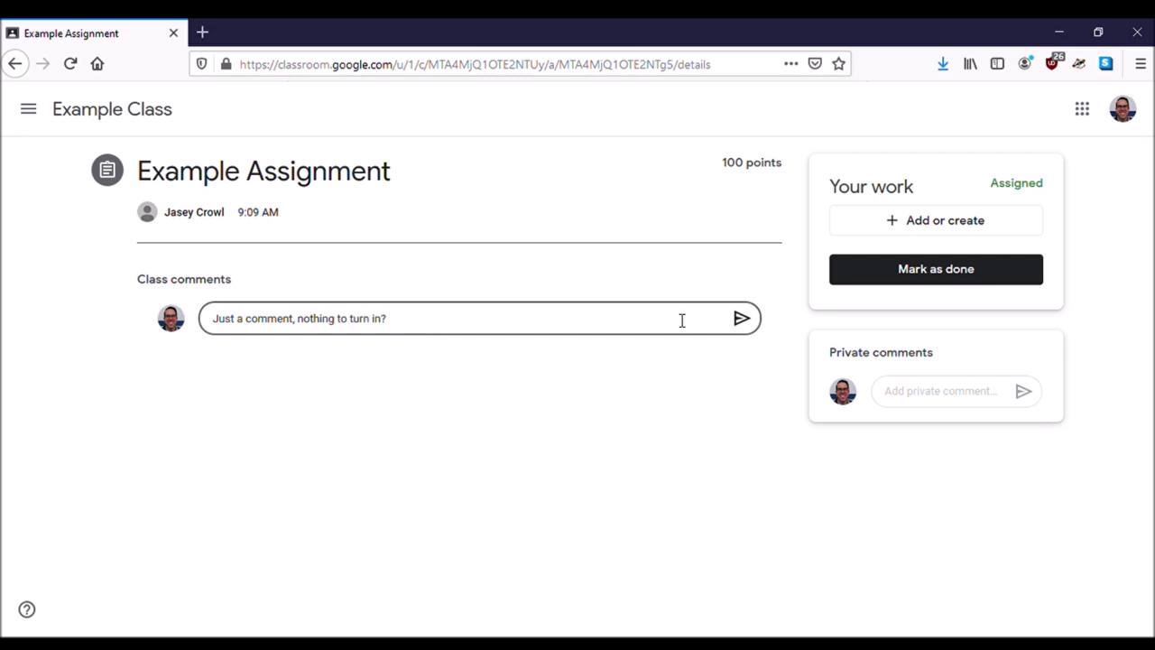
{"action": "left_click", "coordinate": [741, 318]}
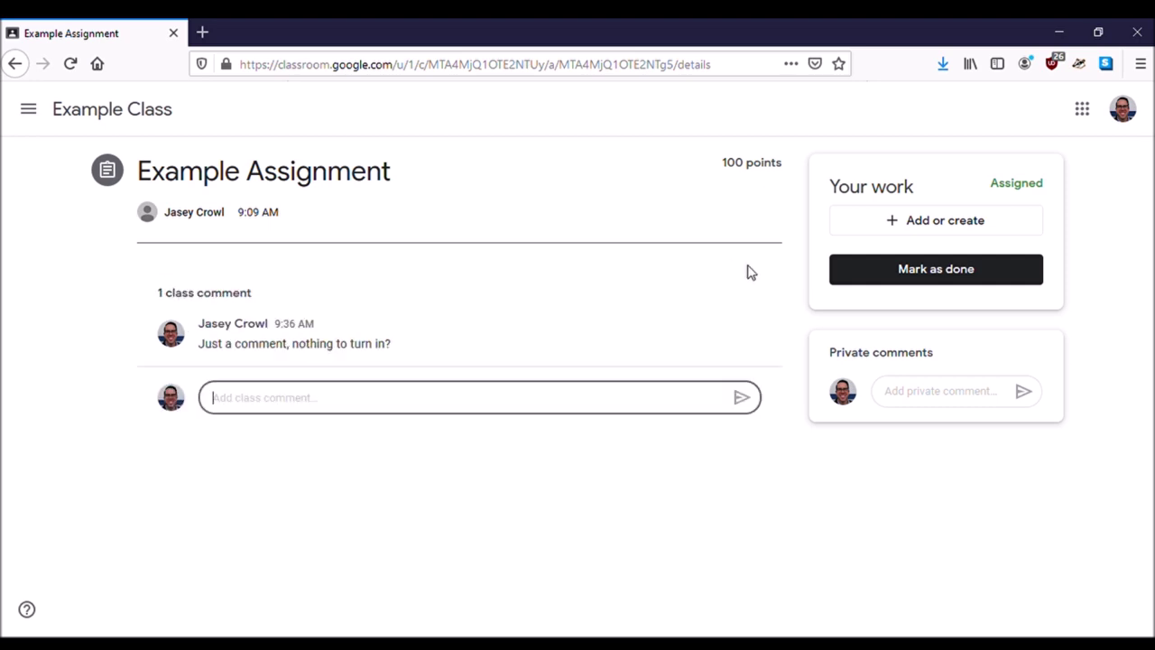
Step: Mark Example Assignment as done without attached work and check its status in the classwork list
{"action": "left_click", "coordinate": [927, 271]}
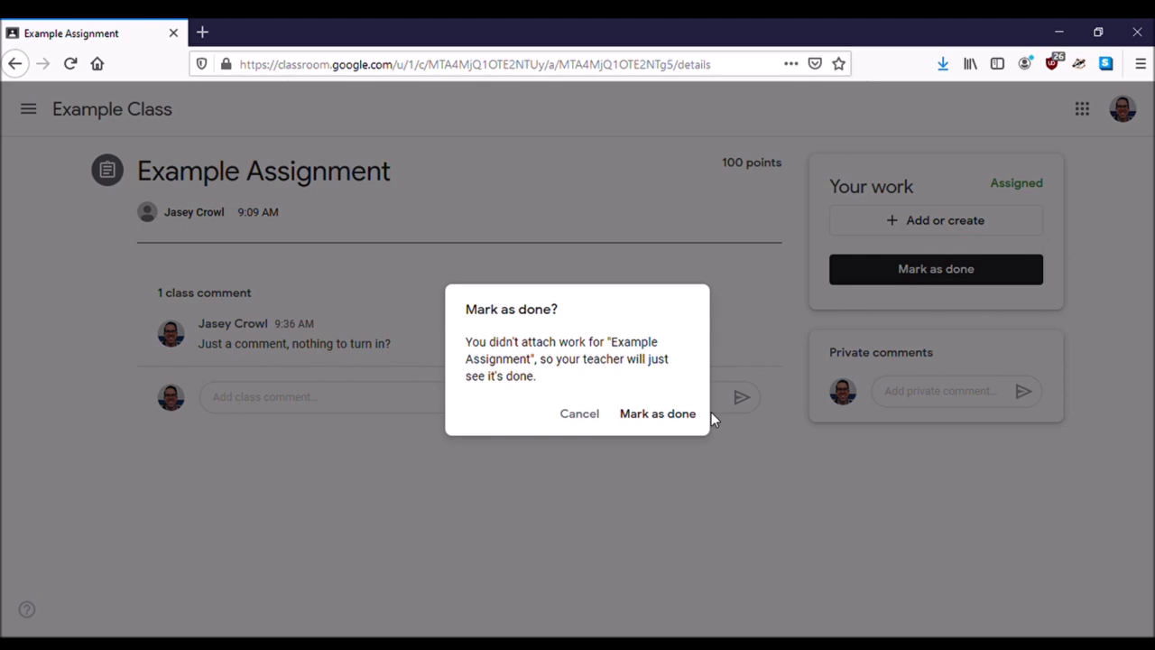
{"action": "left_click", "coordinate": [664, 415]}
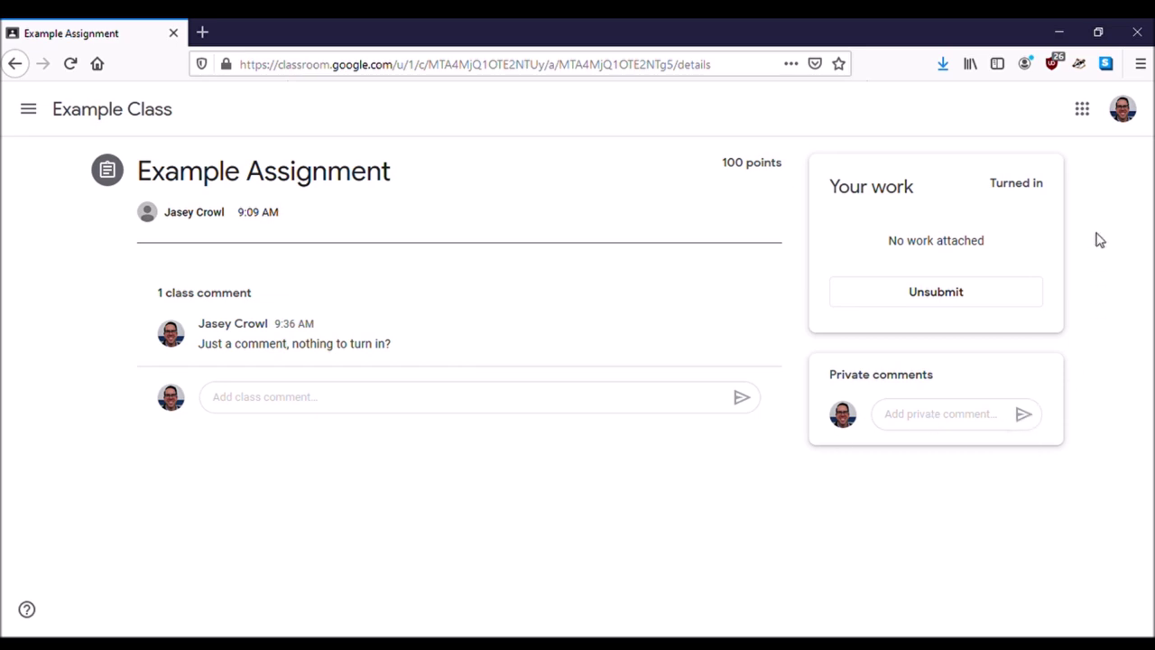
{"action": "left_click", "coordinate": [101, 114]}
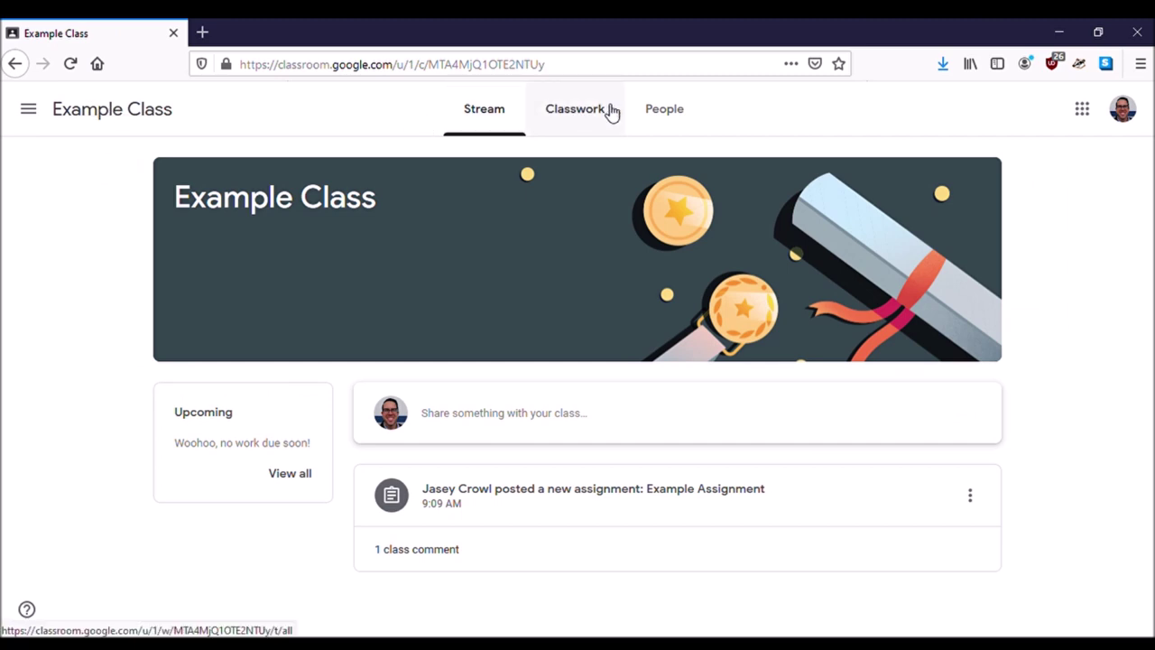
{"action": "left_click", "coordinate": [612, 110]}
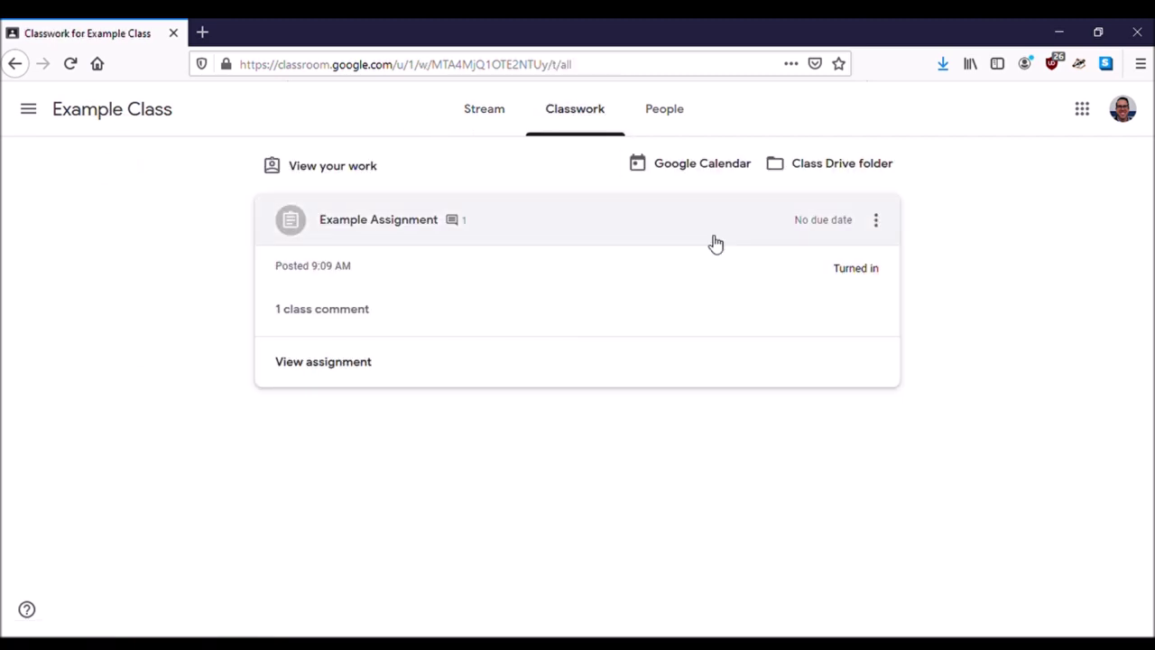